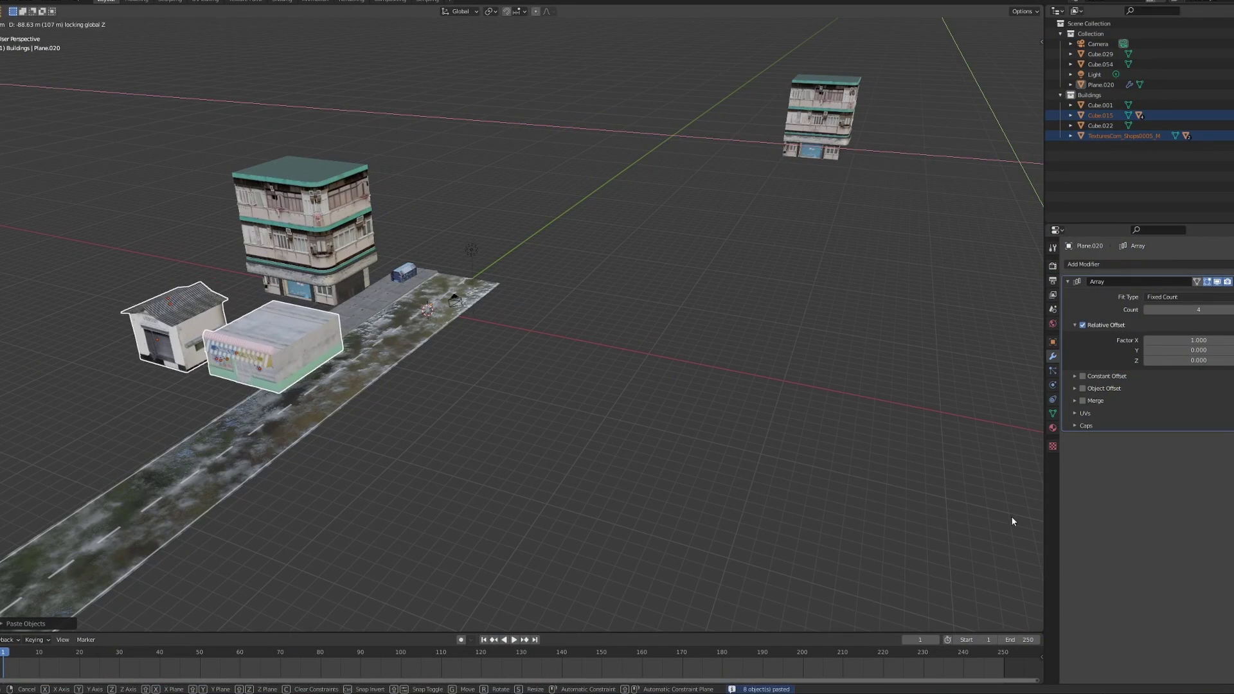
# - Move the two pasted small buildings vertically along the global Z axis beside the road
pyautogui.press('z')
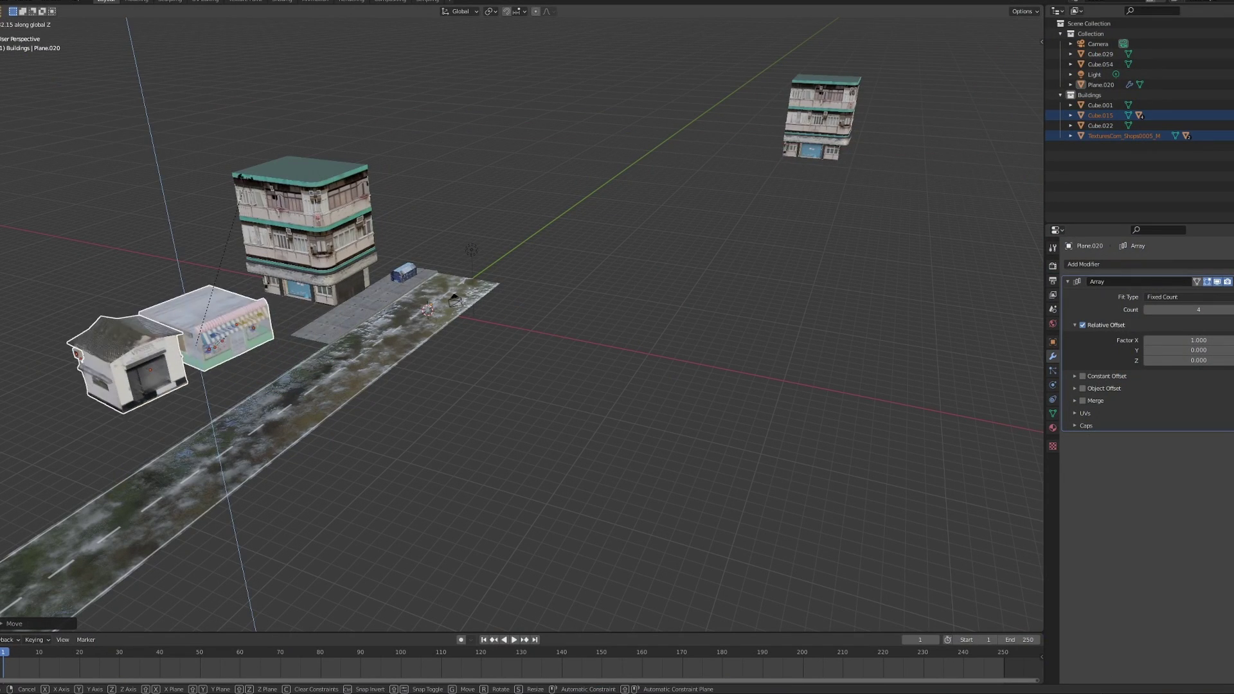
pyautogui.click(234, 219)
pyautogui.moveTo(457, 390); pyautogui.dragTo(377, 381, button='middle')
pyautogui.press('g')
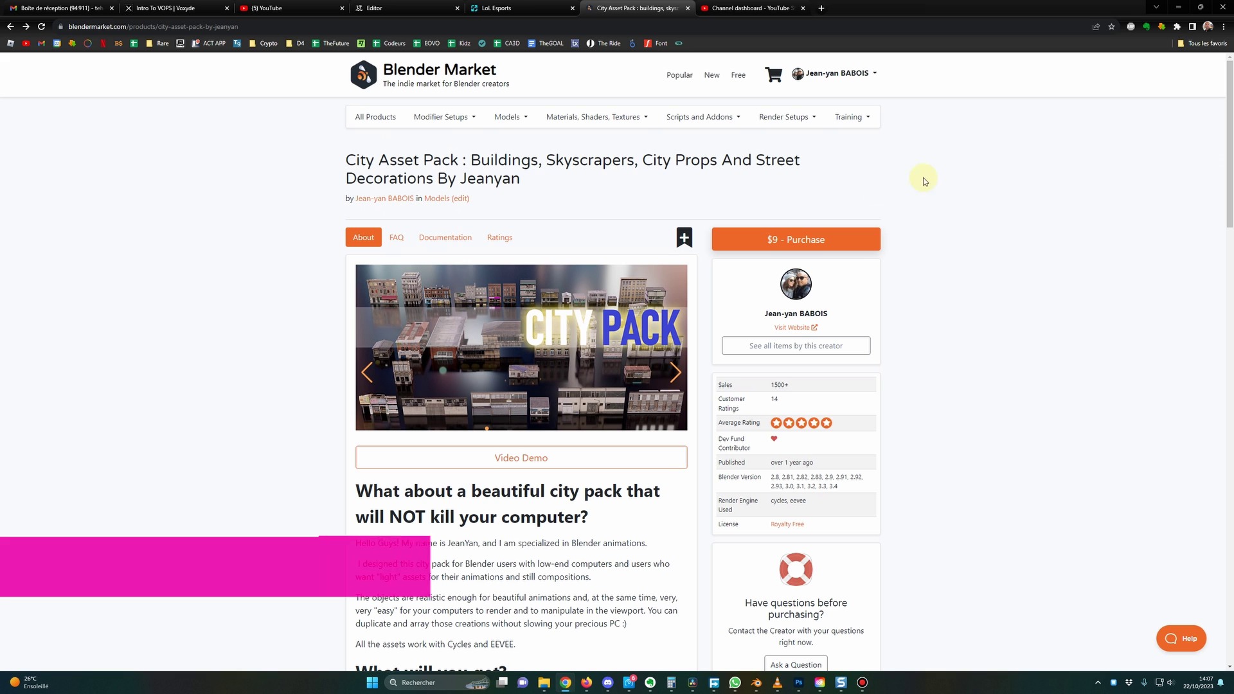
# - Look over the City Asset Pack page on Blender Market and the folder holding the pack's .blend files
pyautogui.moveTo(1228, 132); pyautogui.dragTo(1224, 152)
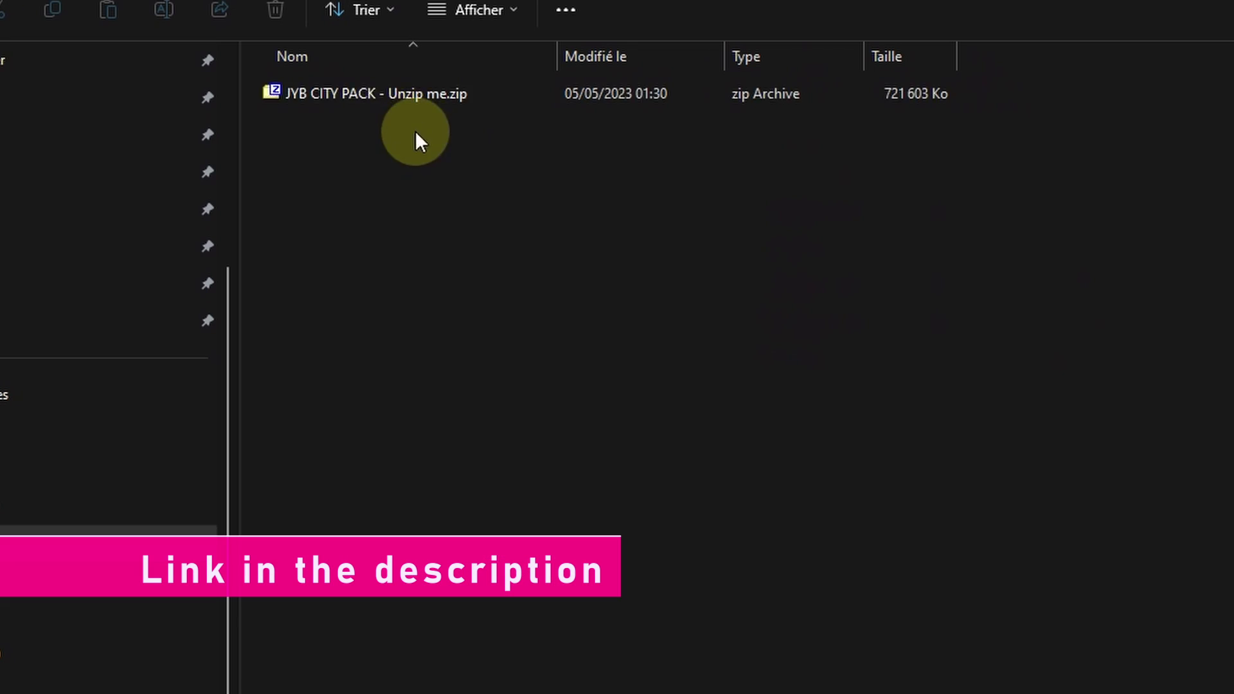
pyautogui.click(378, 105)
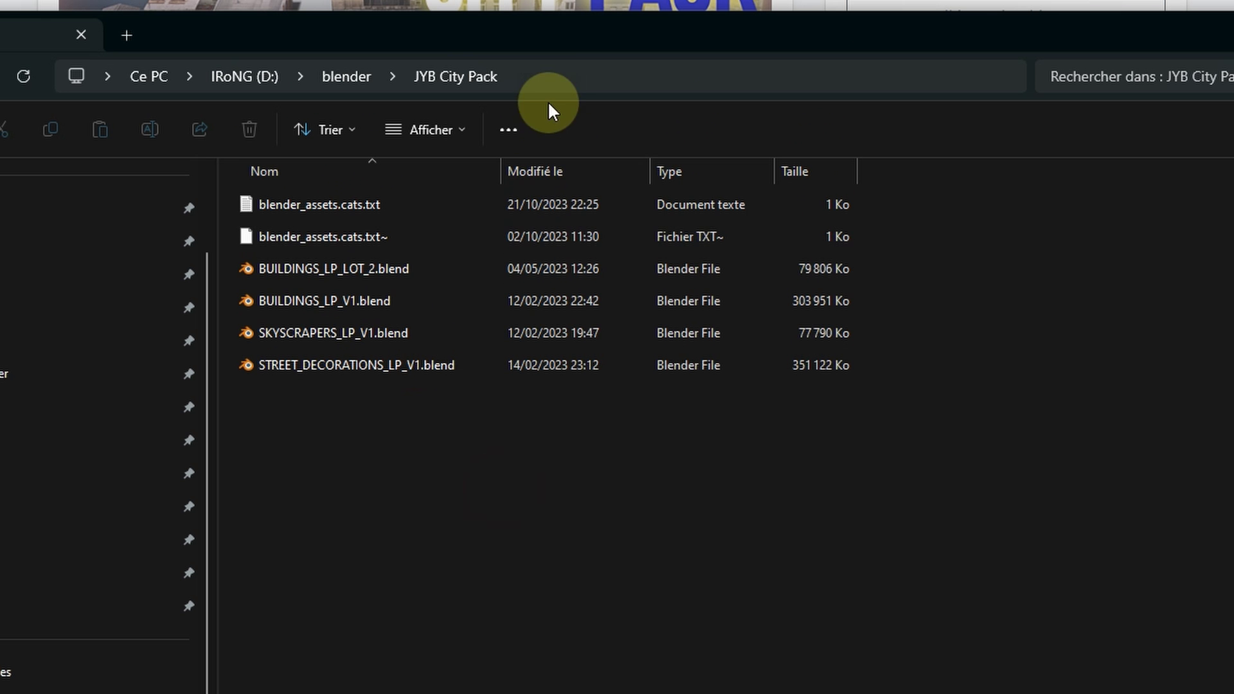
pyautogui.click(542, 72)
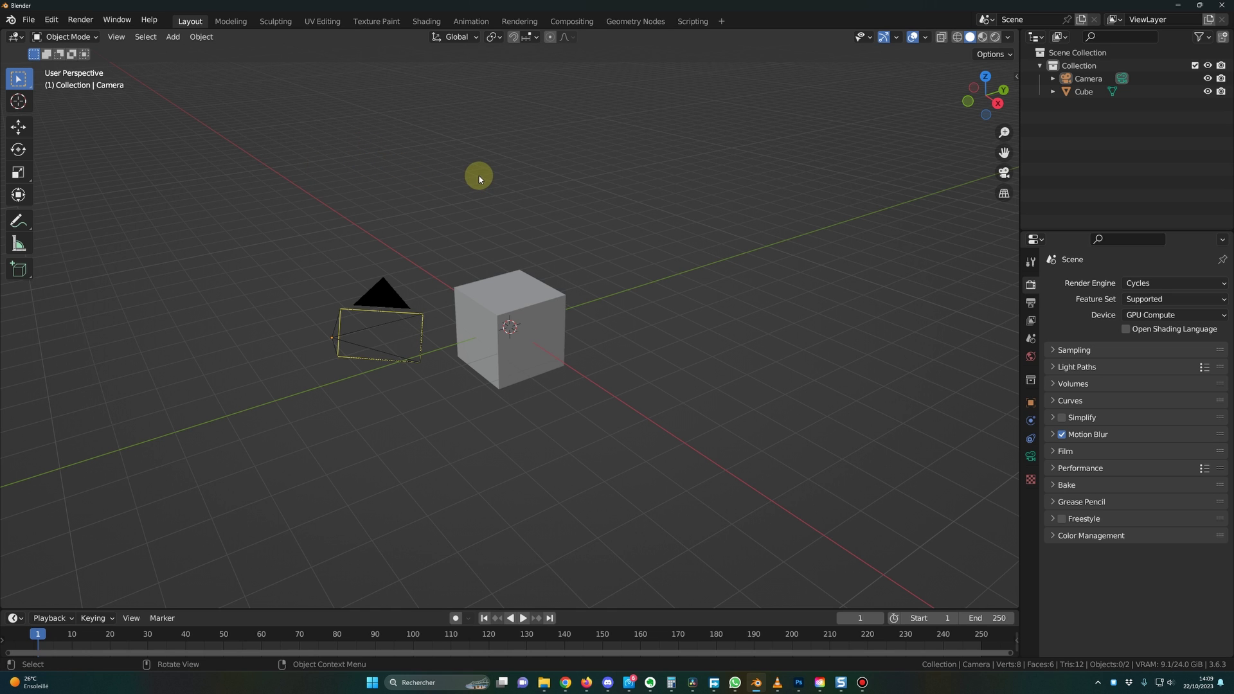
# - Add the folder D:\blender\JYB City Pack as a new asset library in the preferences
pyautogui.click(51, 20)
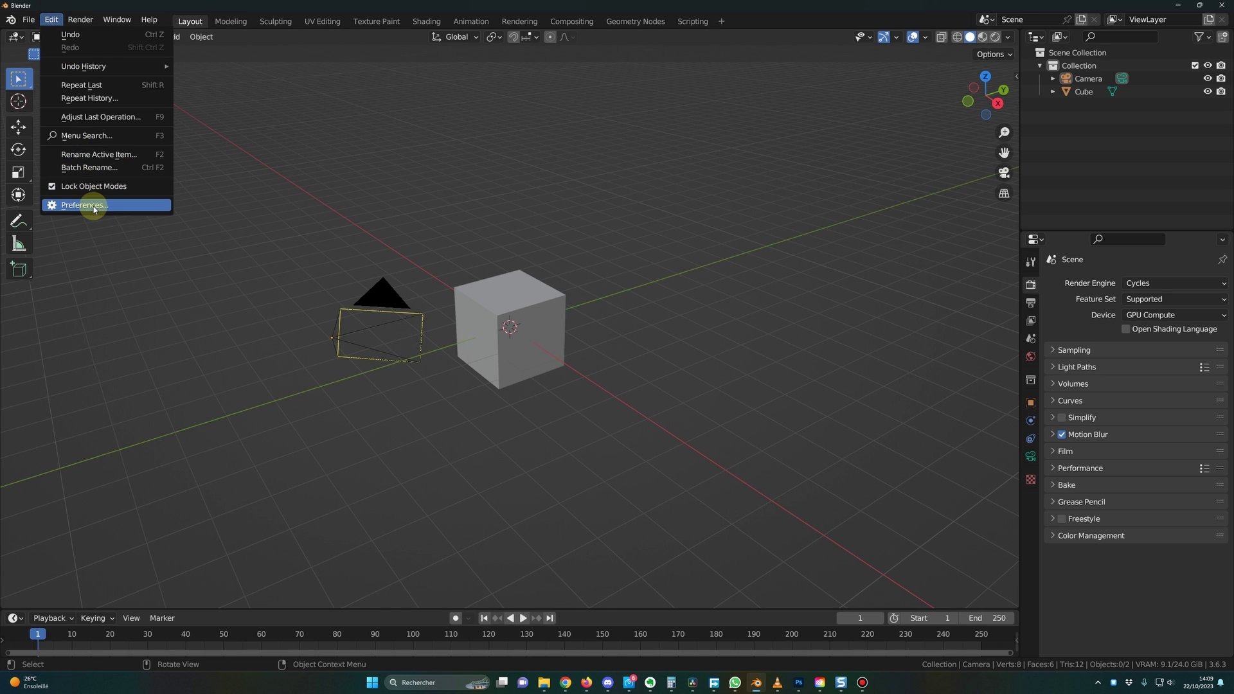
pyautogui.click(91, 203)
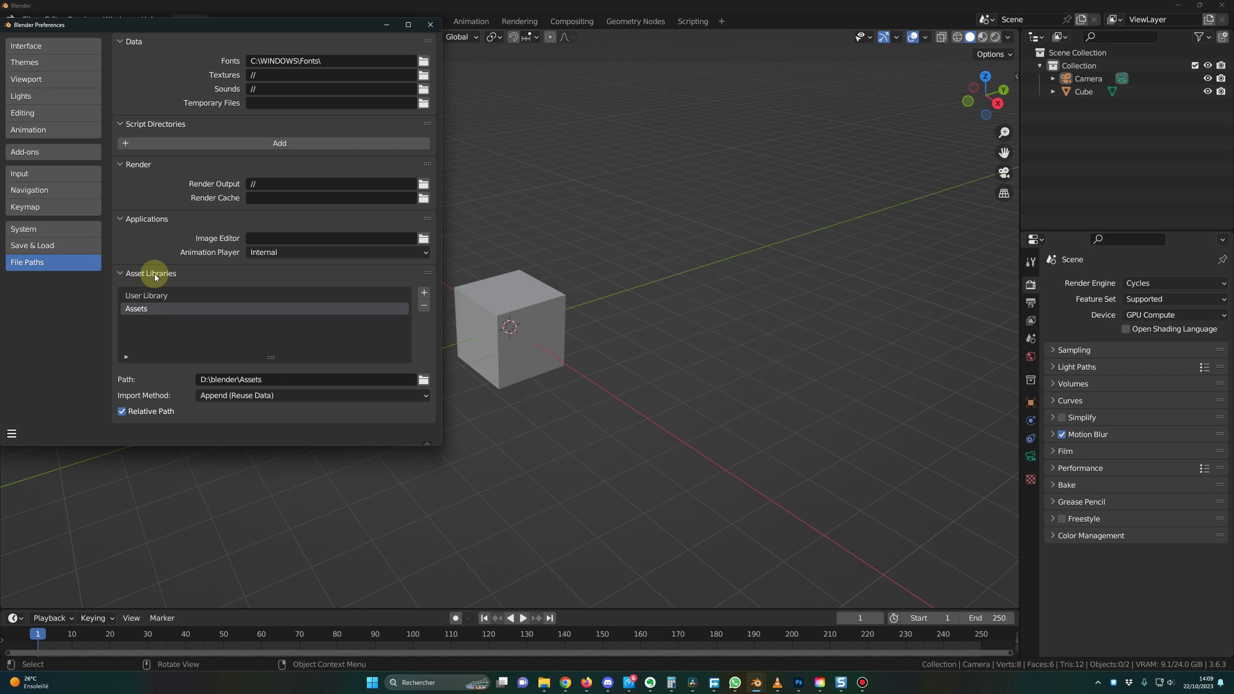
pyautogui.click(423, 293)
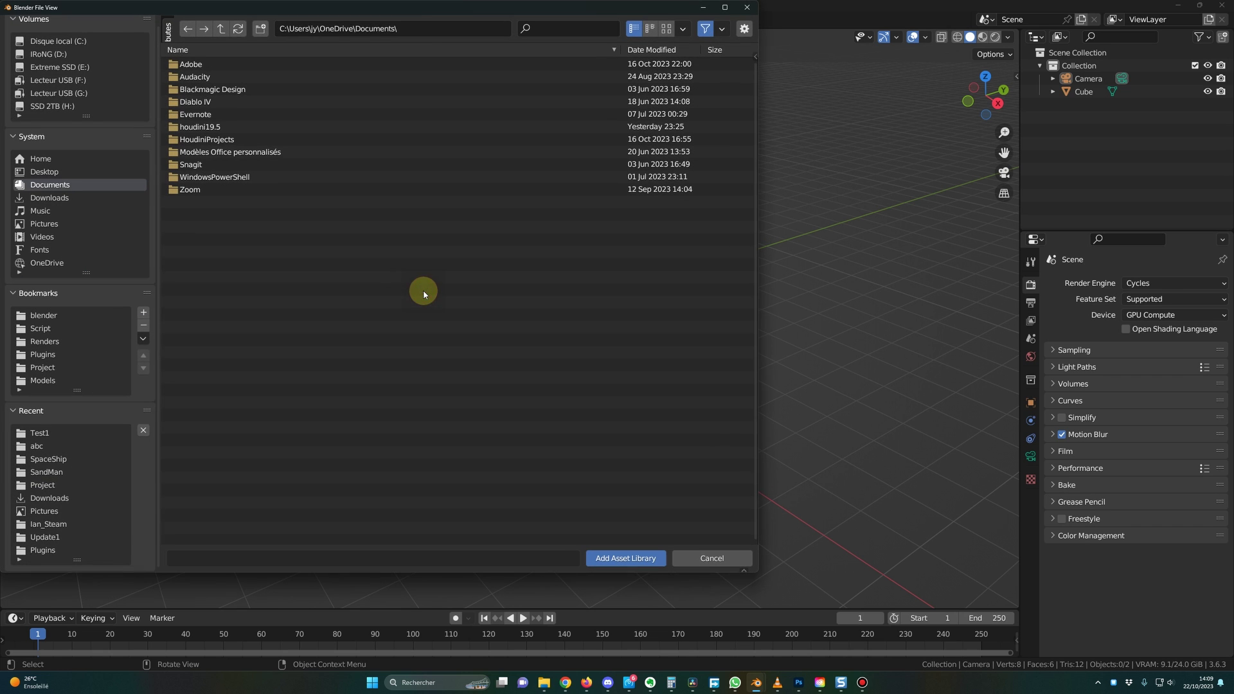
pyautogui.hotkey('ctrl', 'a')
pyautogui.press('BackSpace')
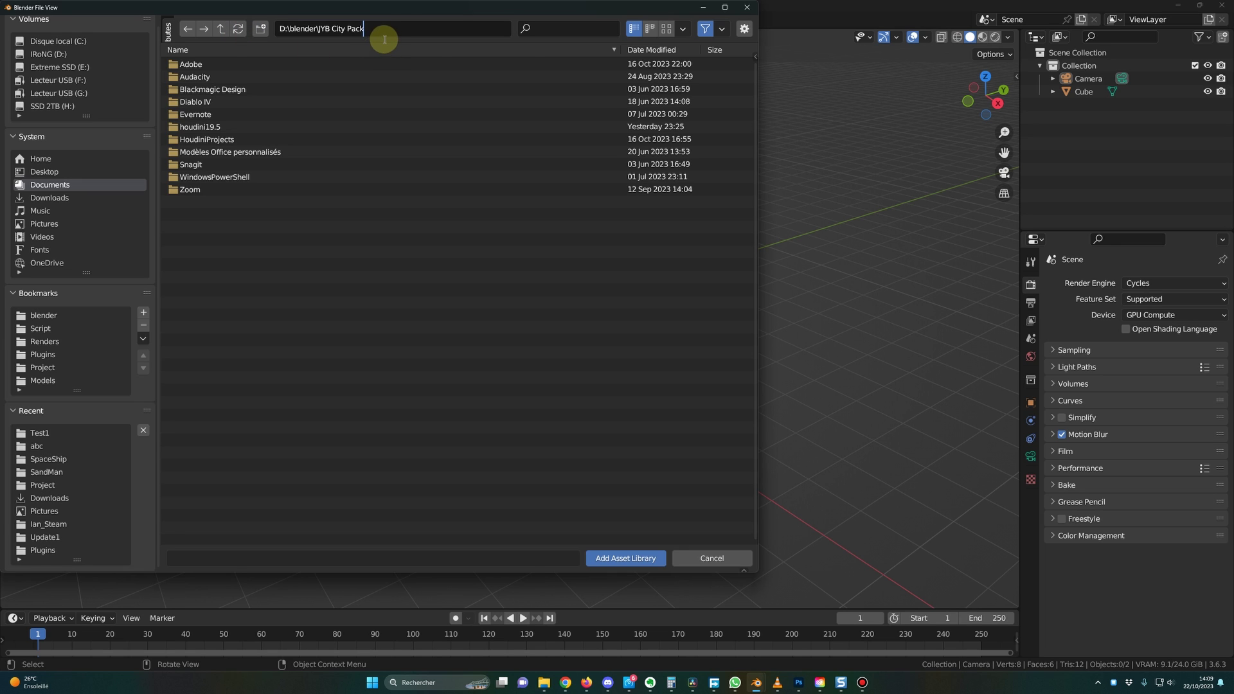
pyautogui.press('Return')
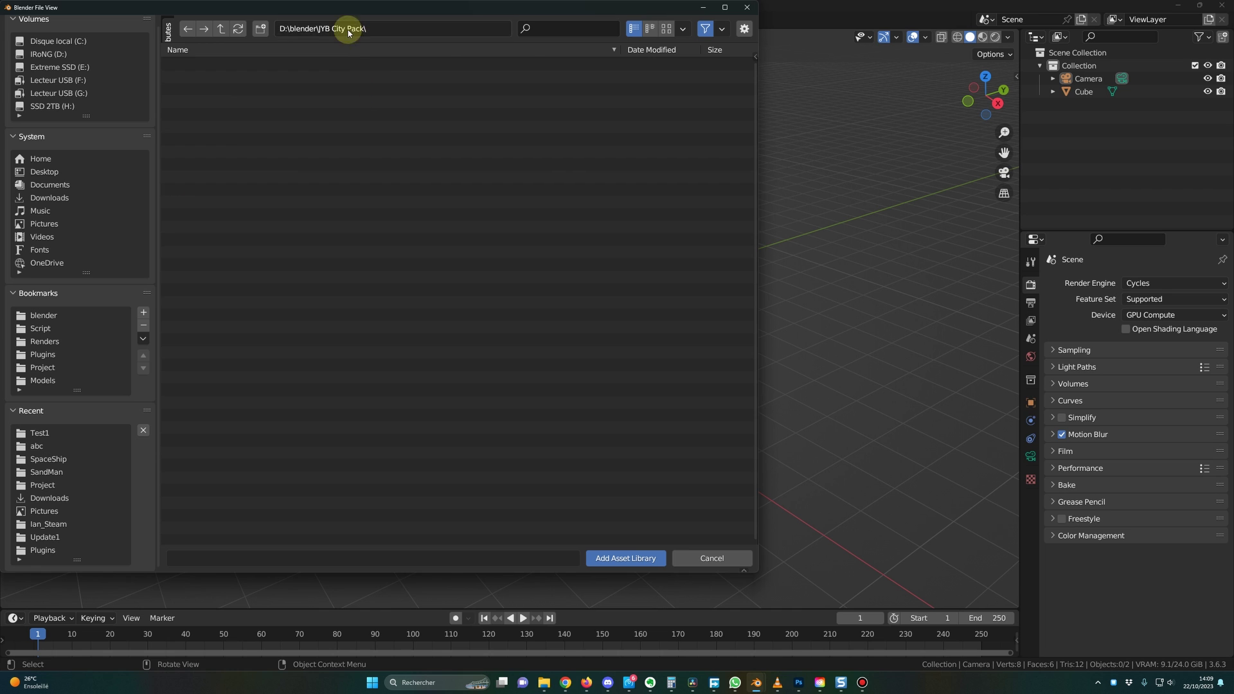
pyautogui.click(627, 558)
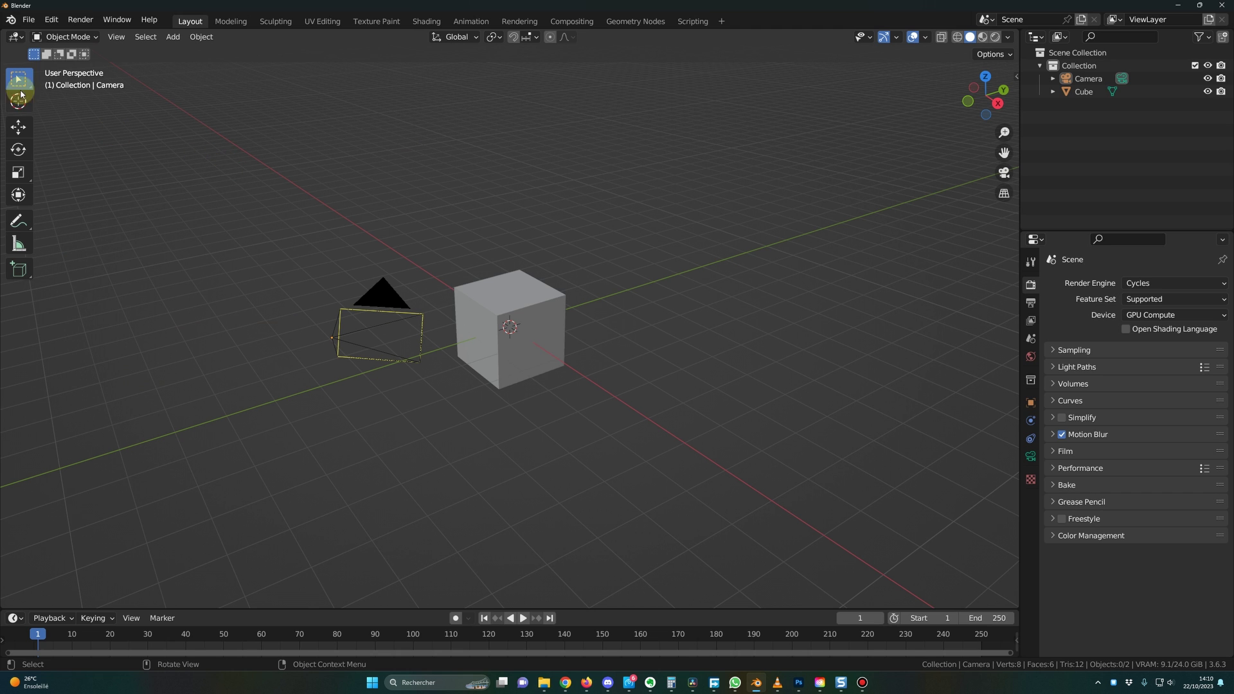
# - Split the 3D viewport horizontally and turn the upper area into an Asset Browser
pyautogui.moveTo(4, 30); pyautogui.dragTo(26, 312)
pyautogui.click(19, 37)
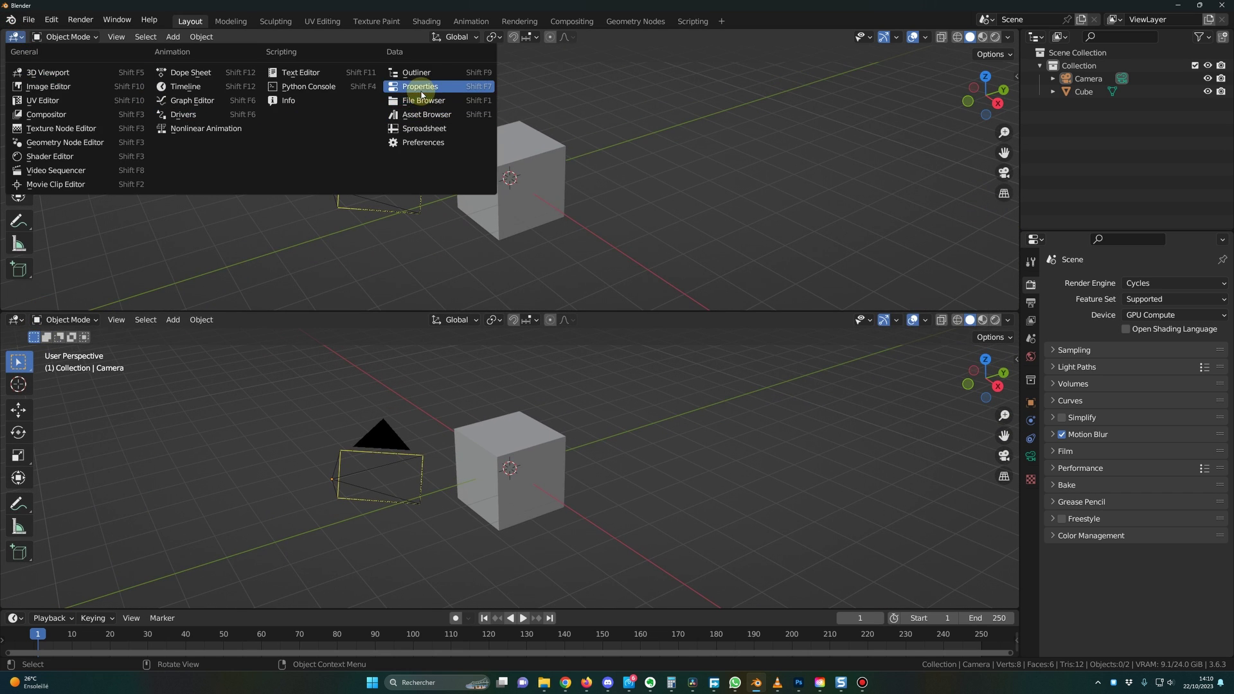
pyautogui.click(425, 116)
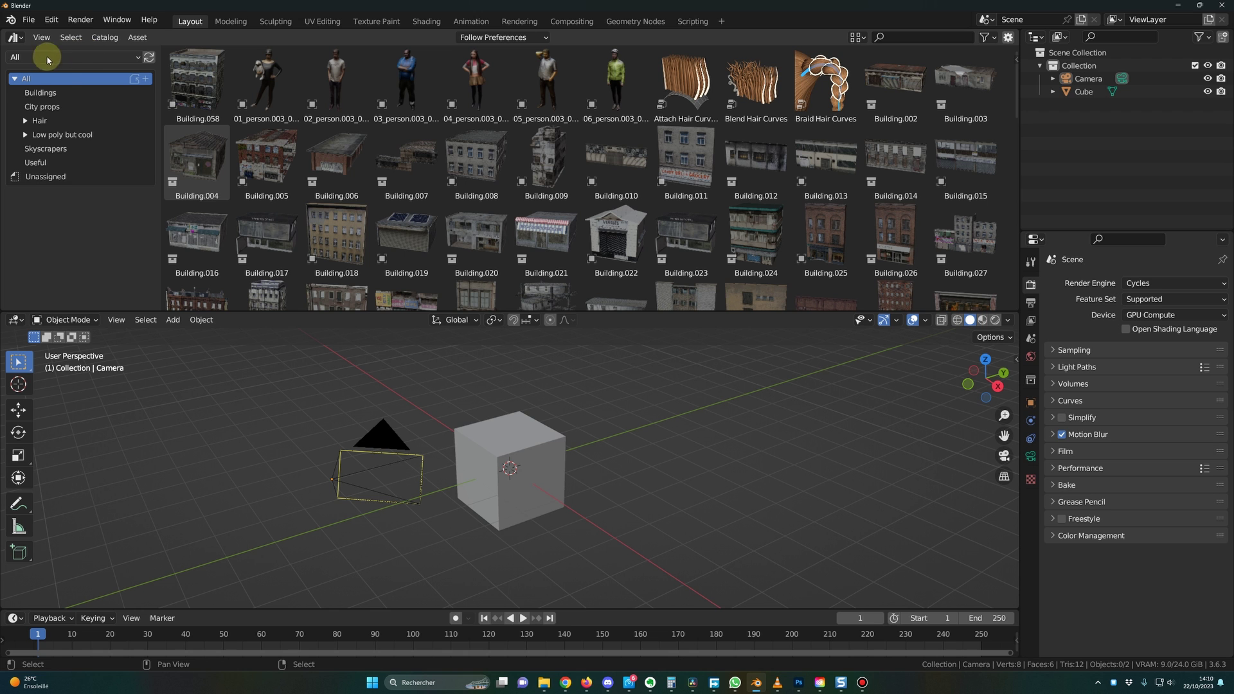
# - Show the JYB City Pack library and look through its Buildings, City props and Skyscrapers catalogs
pyautogui.click(70, 58)
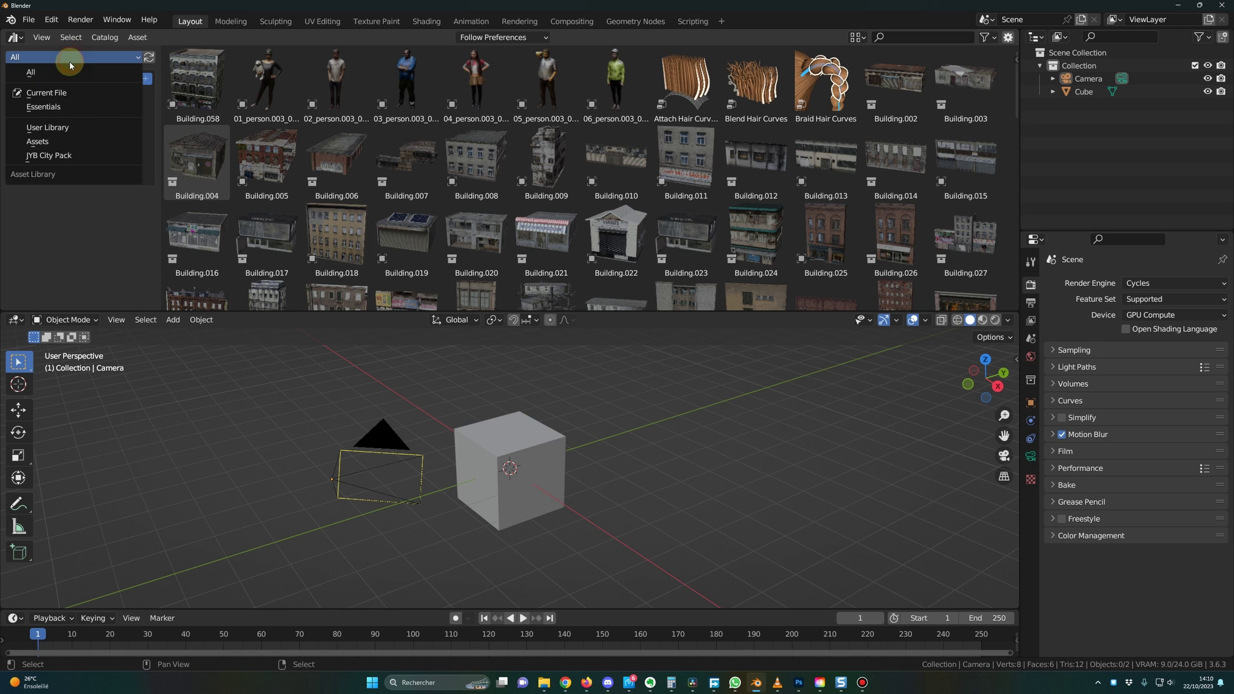
pyautogui.click(55, 156)
pyautogui.click(46, 96)
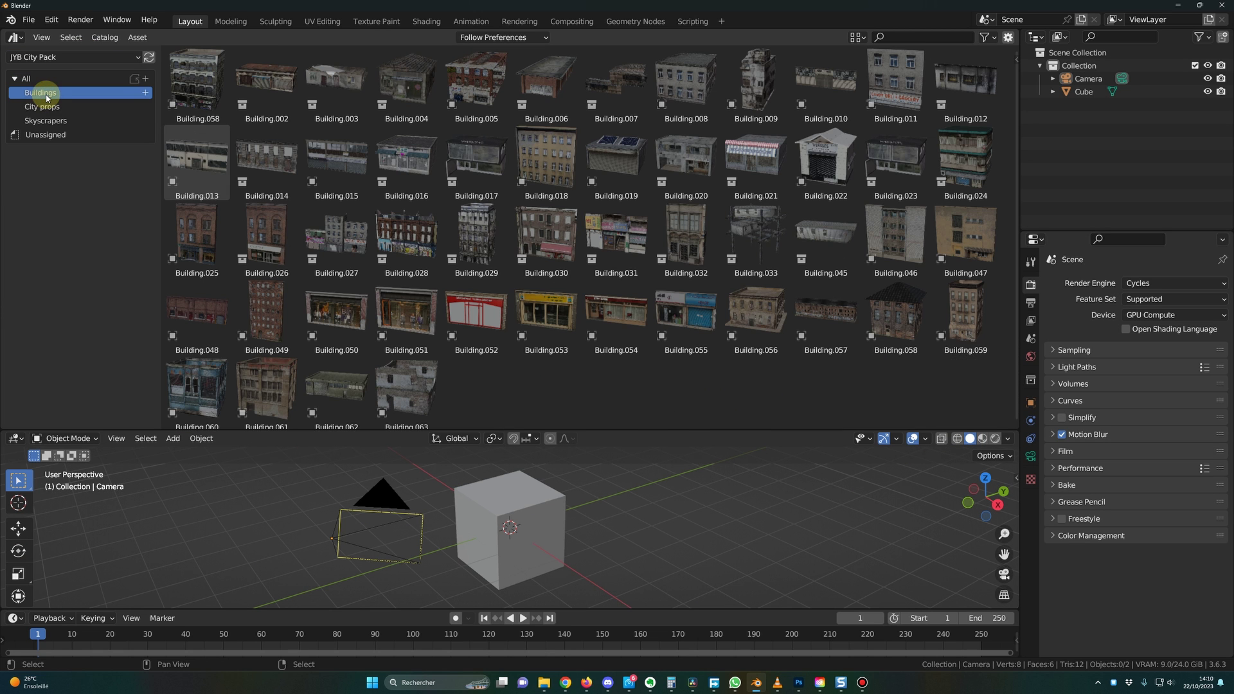
pyautogui.click(50, 112)
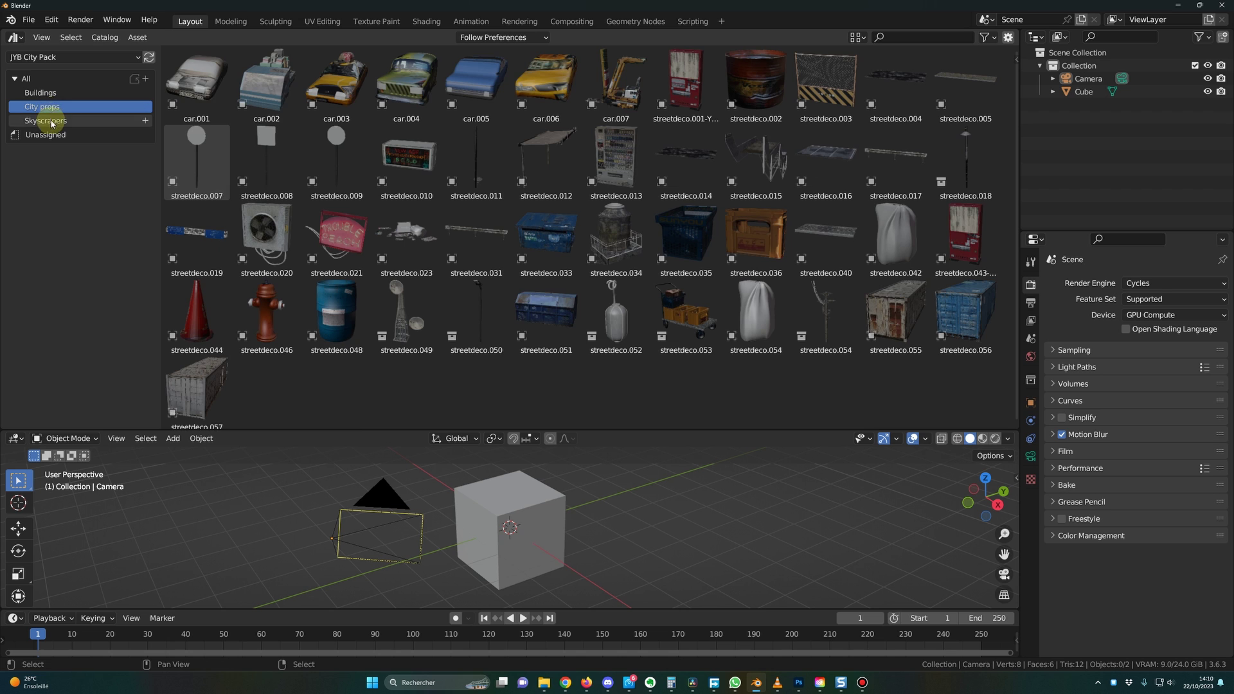
pyautogui.click(49, 123)
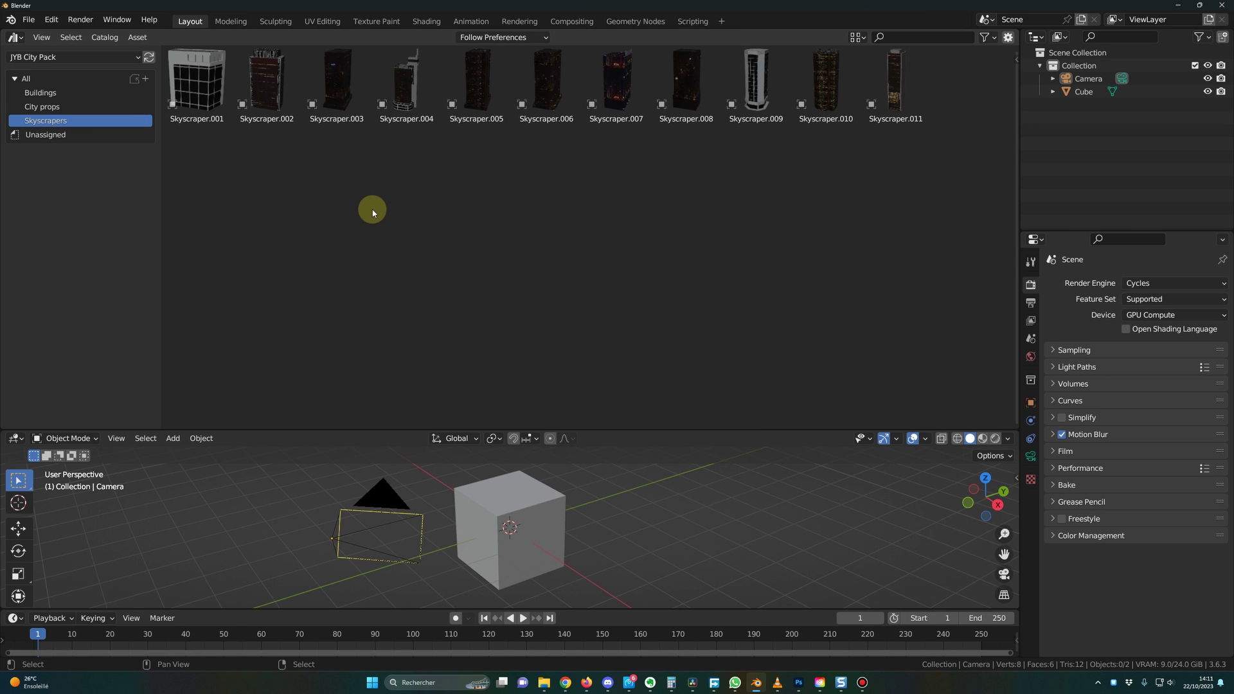
# - Show the Buildings catalog and place Building.058 in the scene near the world origin
pyautogui.click(37, 531)
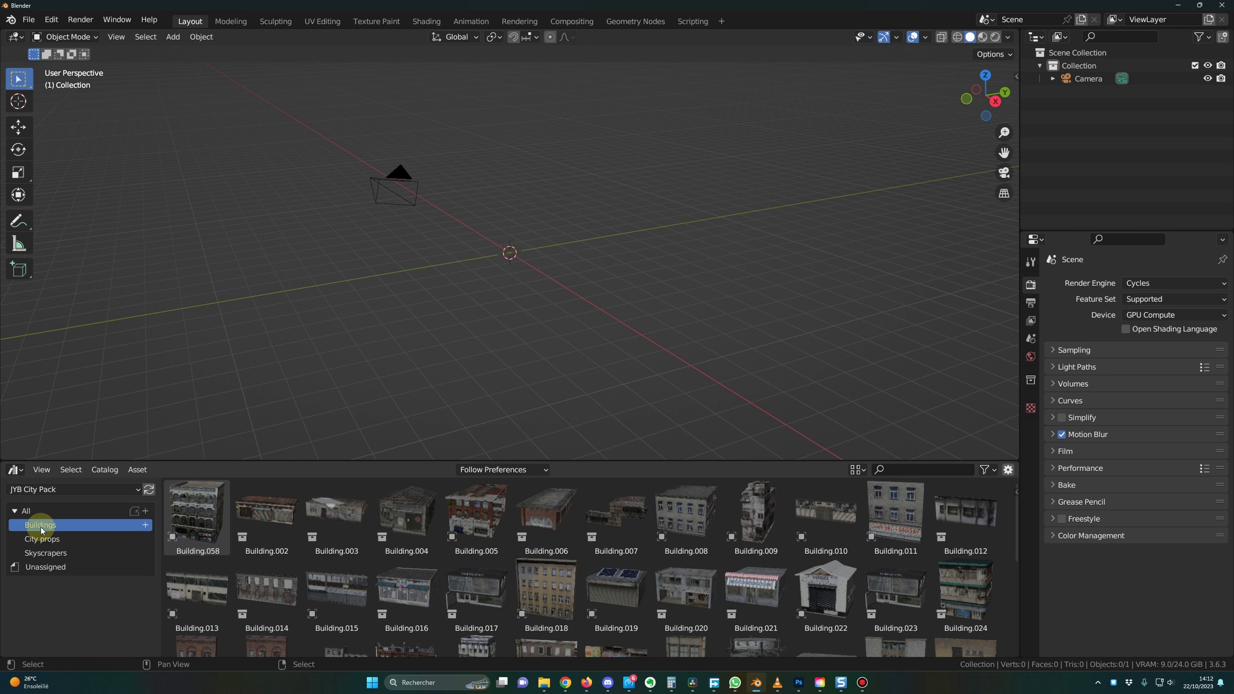
pyautogui.click(234, 545)
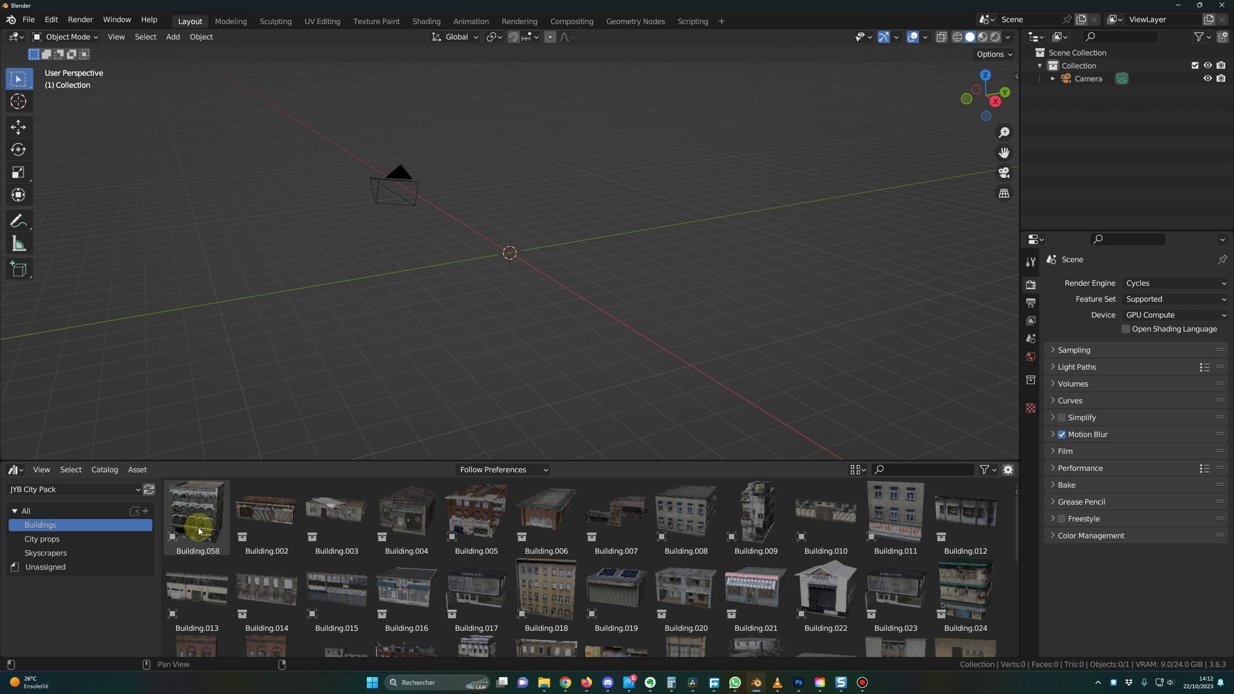
pyautogui.moveTo(196, 517); pyautogui.dragTo(444, 293)
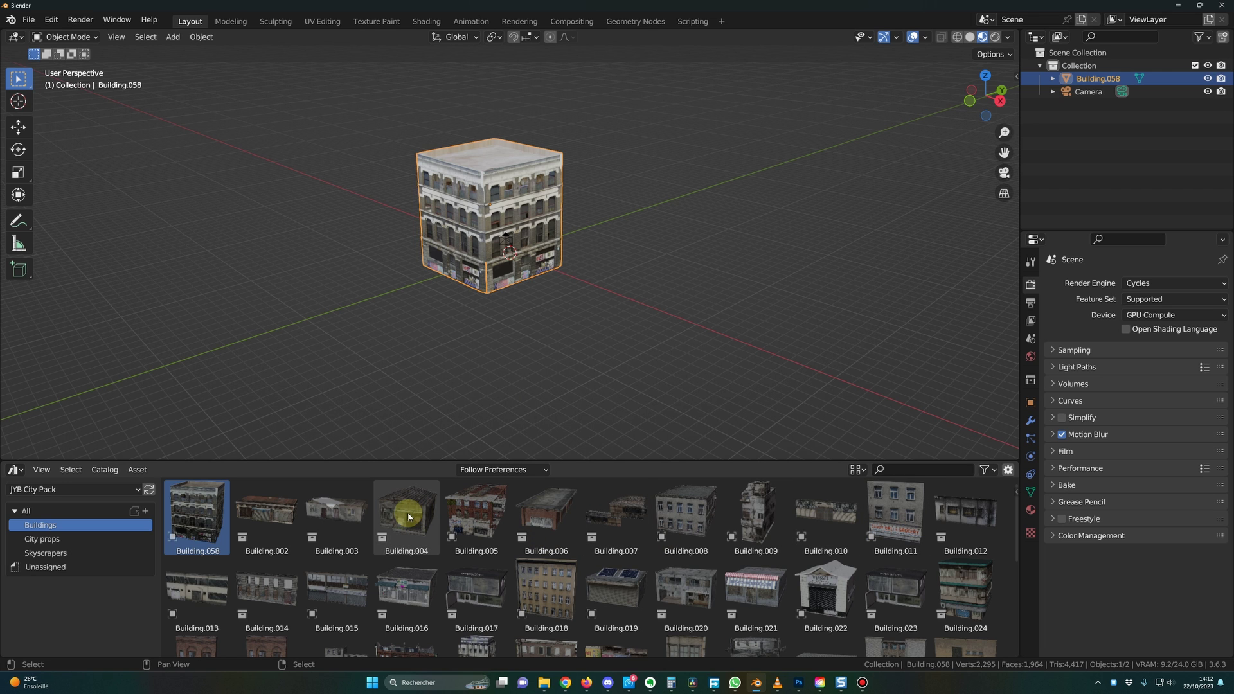
# - Add Building.004 beside the tall building and set its Z location to 0 m
pyautogui.moveTo(408, 511); pyautogui.dragTo(698, 340)
pyautogui.click(50, 452)
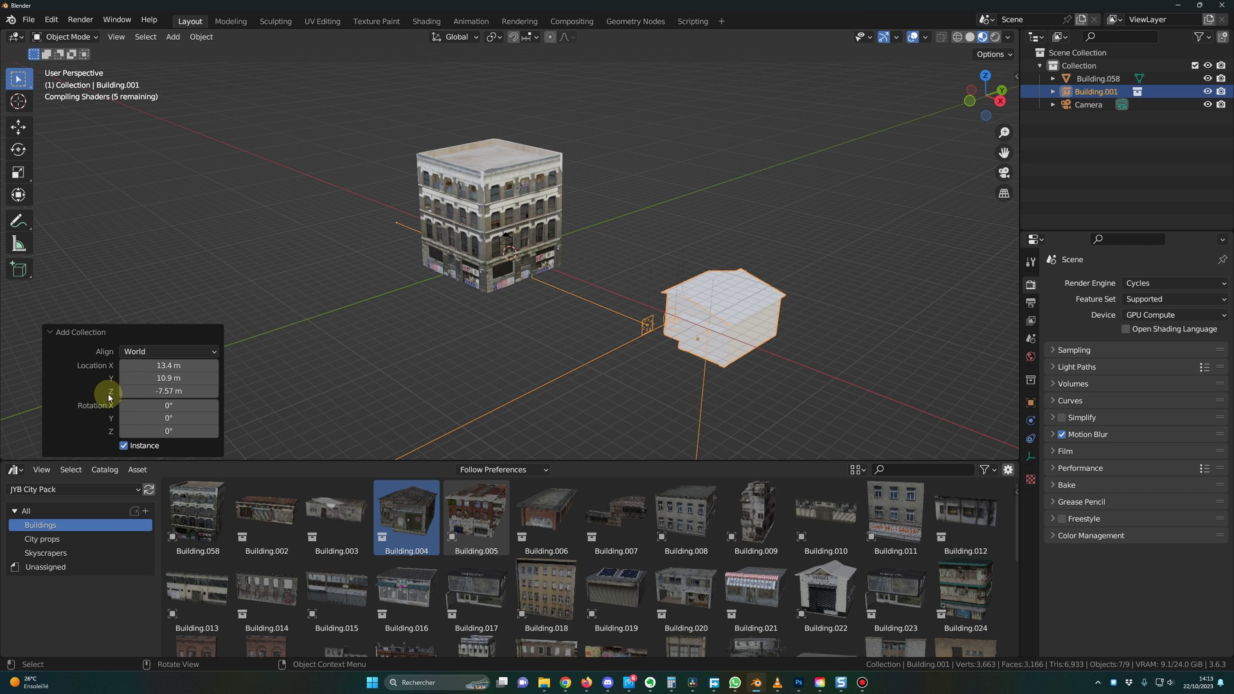
pyautogui.click(155, 390)
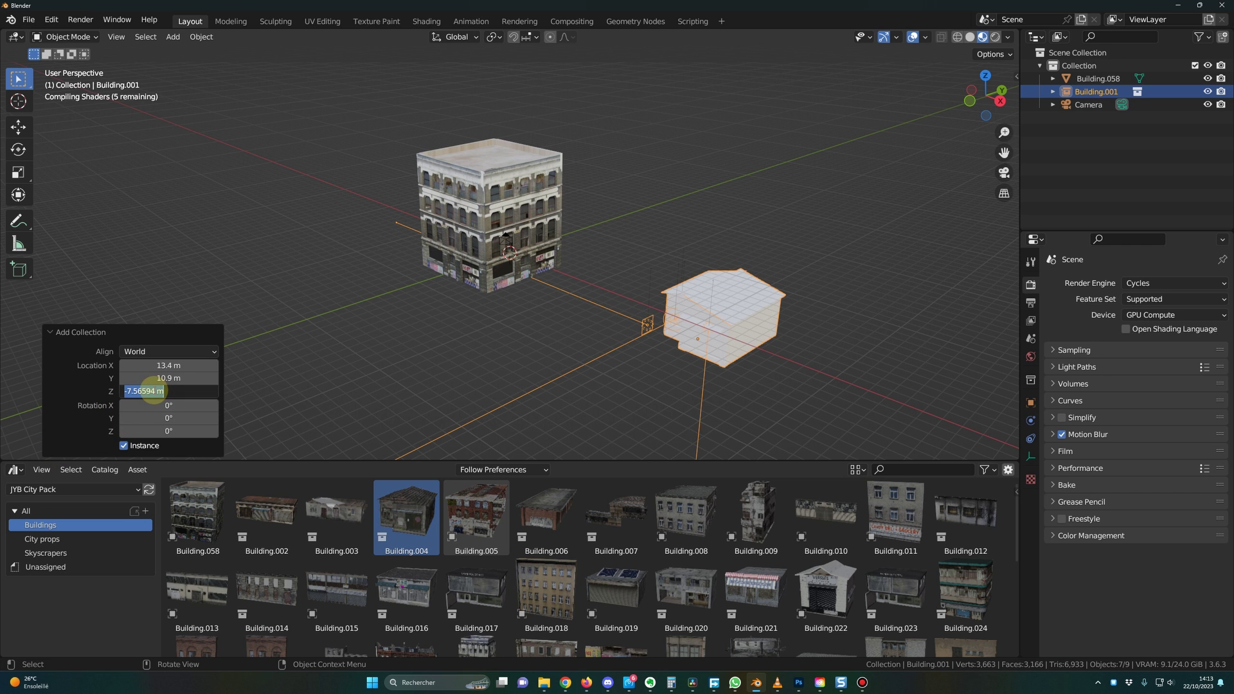
pyautogui.write('0')
pyautogui.press('Return')
pyautogui.moveTo(662, 385); pyautogui.dragTo(460, 476, button='middle')
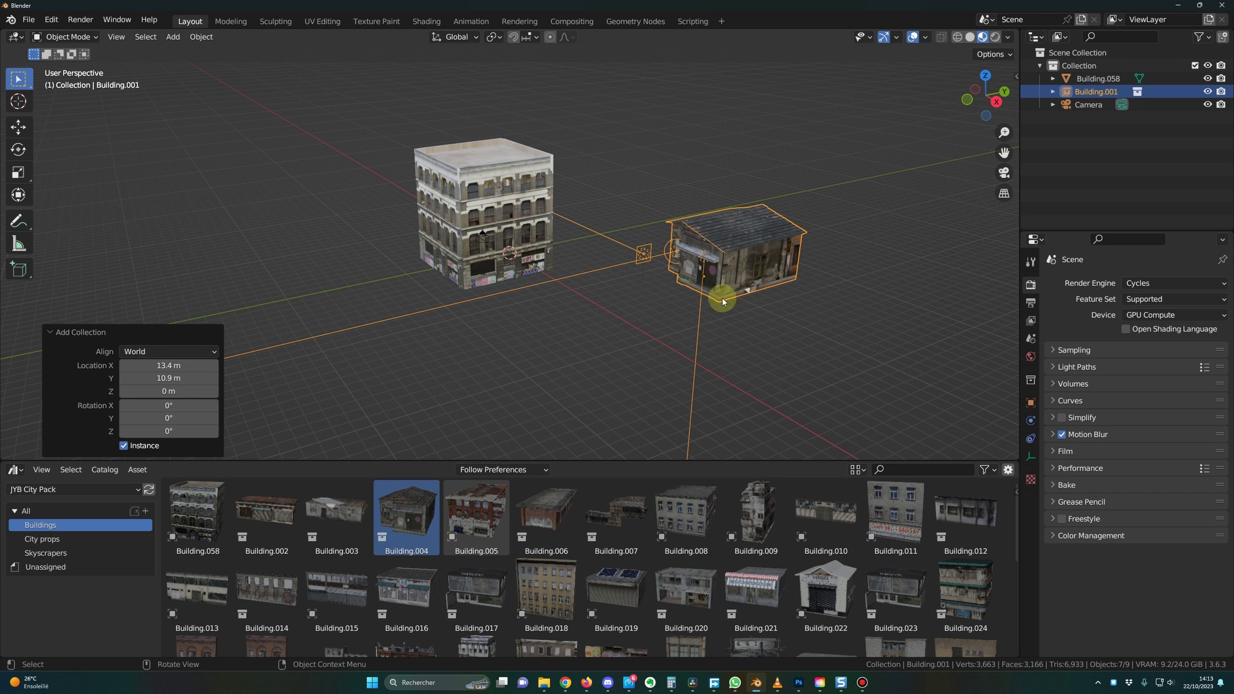
pyautogui.moveTo(723, 301); pyautogui.dragTo(737, 263, button='middle')
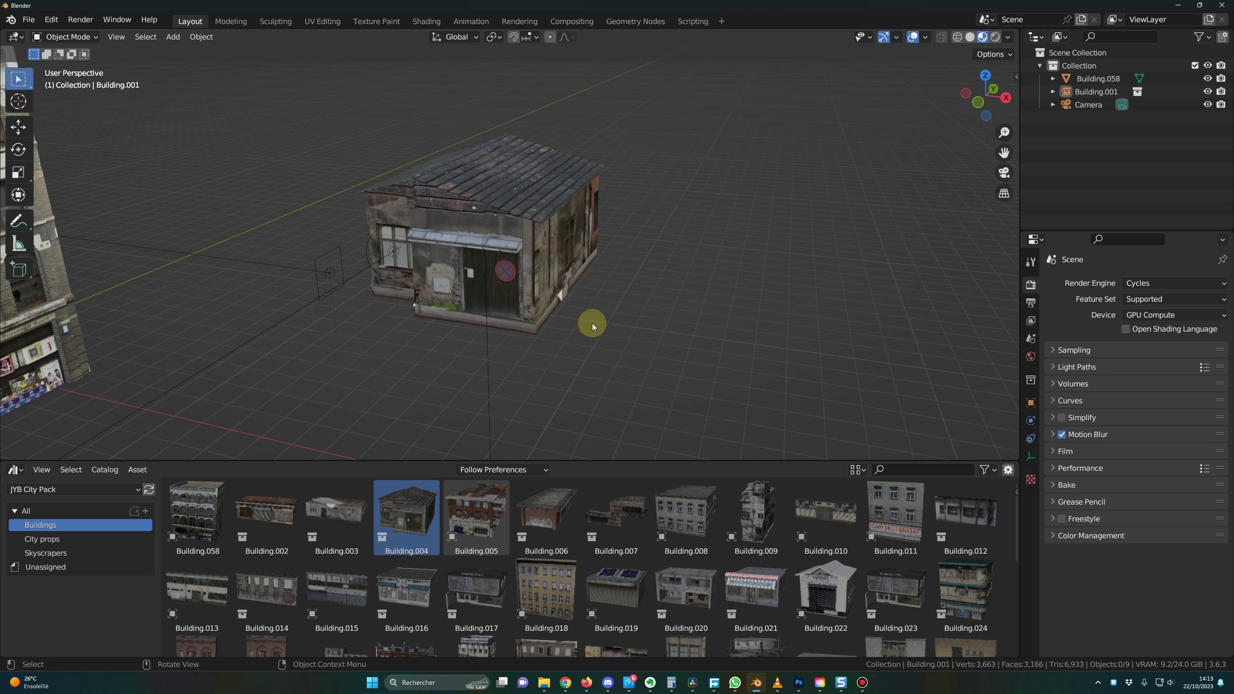
# - Make the small house's collection instance real to separate its mesh and lights
pyautogui.moveTo(568, 251); pyautogui.dragTo(621, 250, button='middle')
pyautogui.click(399, 272)
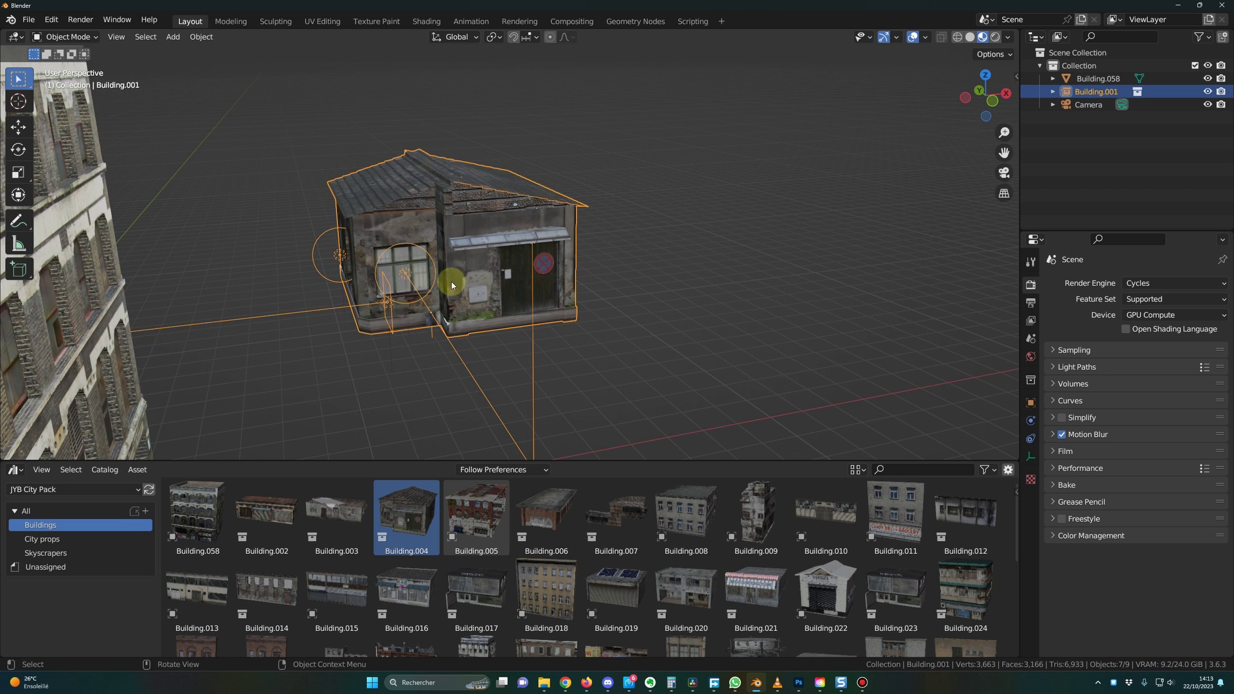
pyautogui.moveTo(450, 280); pyautogui.dragTo(603, 285, button='middle')
pyautogui.click(640, 284)
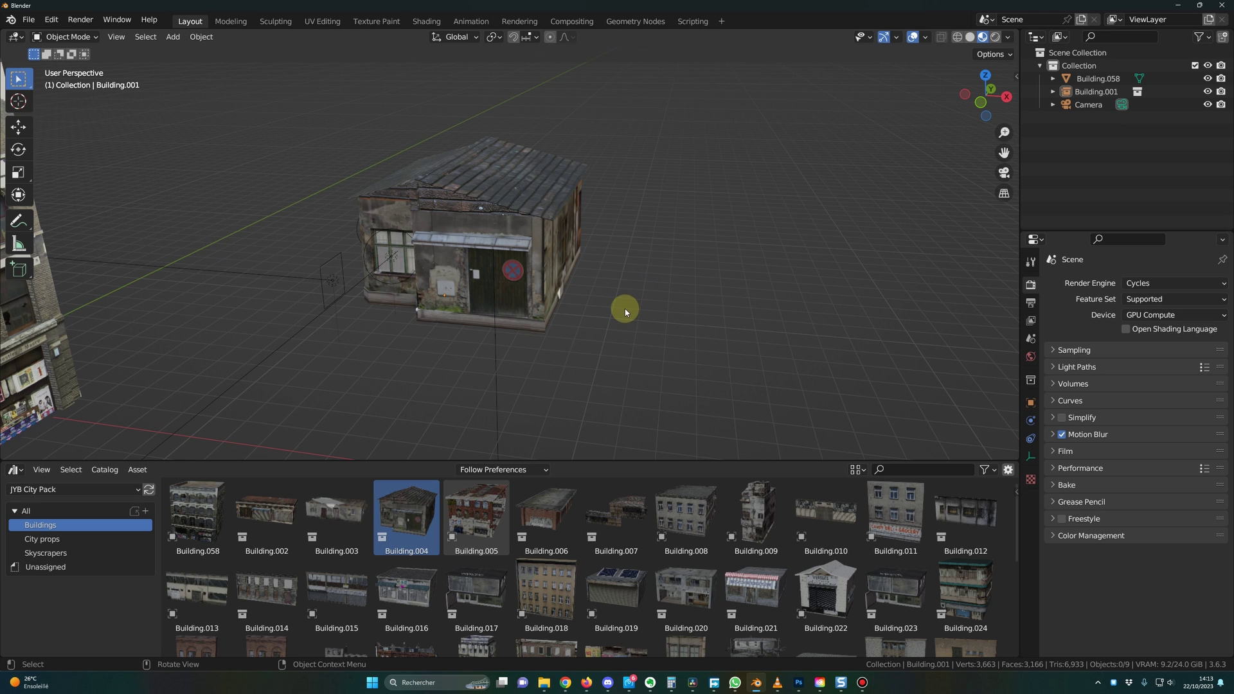
pyautogui.click(1098, 91)
pyautogui.moveTo(605, 221); pyautogui.dragTo(614, 222, button='middle')
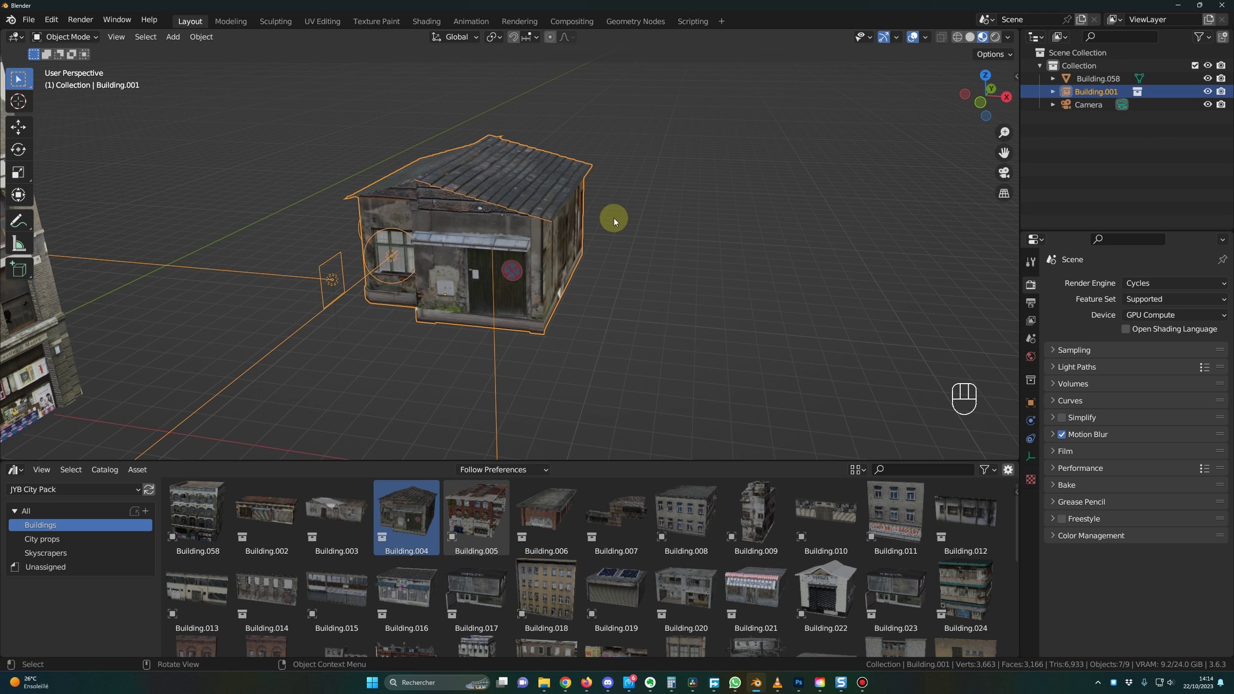
pyautogui.hotkey('ctrl', 'a')
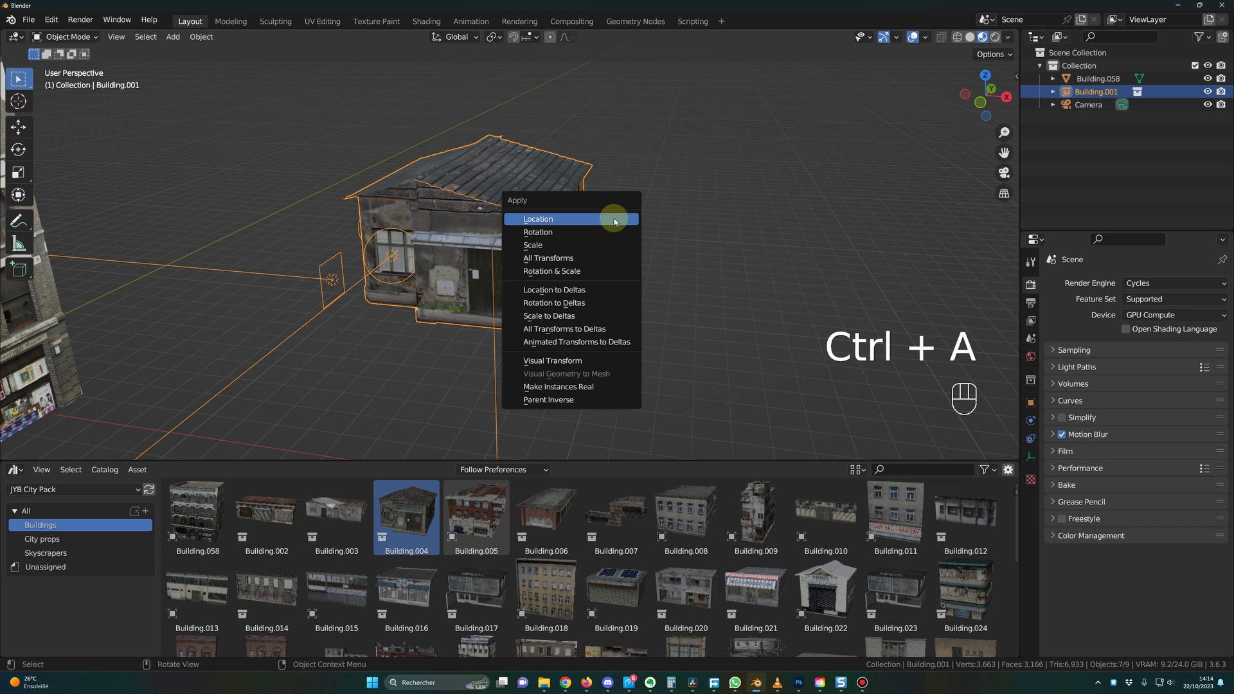
pyautogui.click(556, 387)
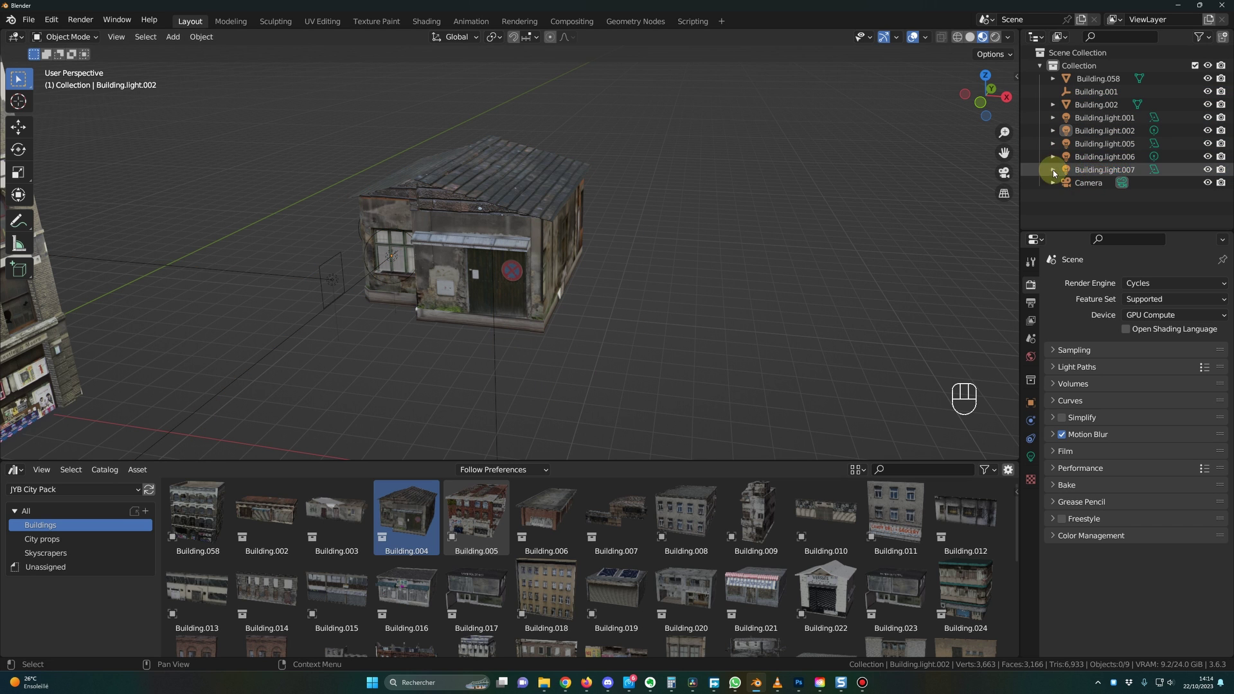
# - Examine the small house's separated lights and mesh by selecting them one after another in the Outliner
pyautogui.click(1093, 144)
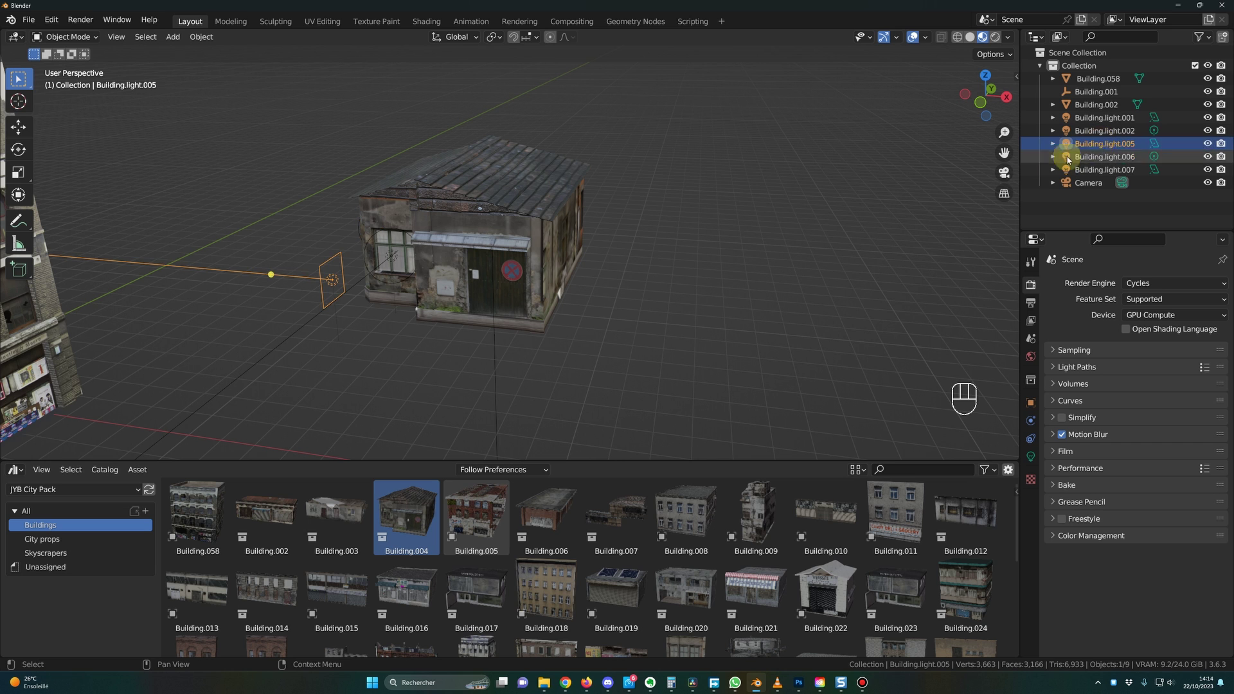
pyautogui.click(1093, 131)
pyautogui.click(1101, 118)
pyautogui.click(1098, 105)
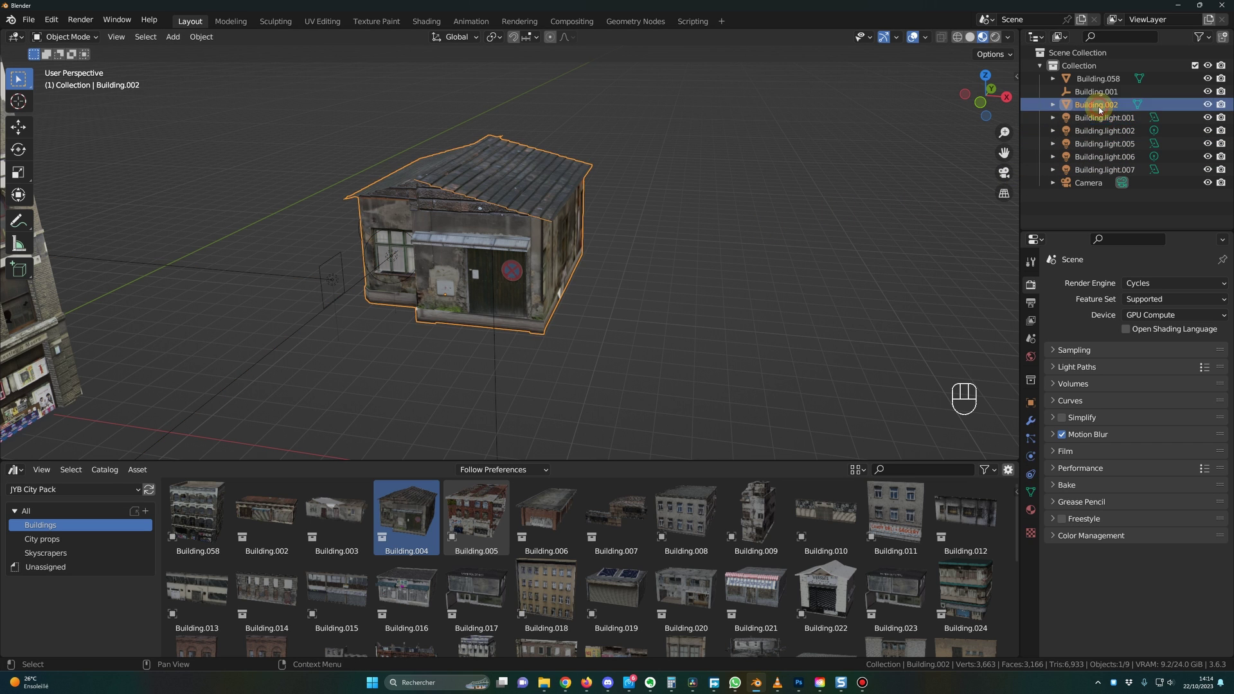
pyautogui.click(1101, 118)
pyautogui.click(1100, 131)
pyautogui.click(1100, 143)
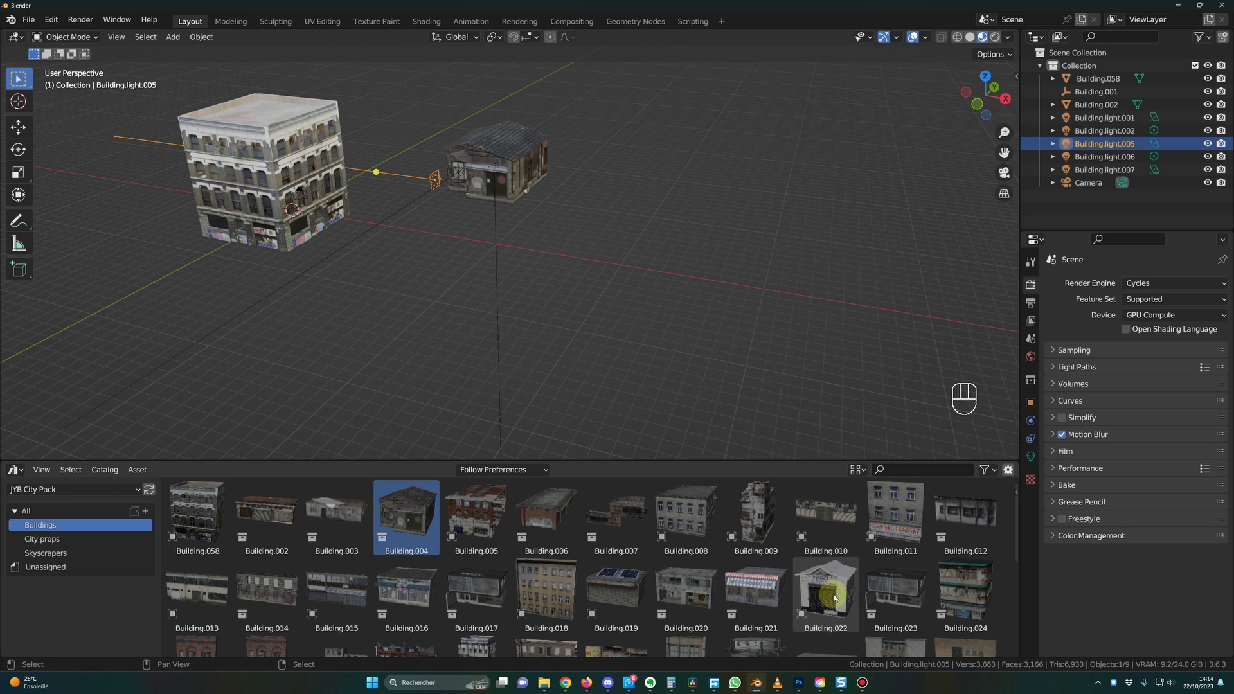
# - Add Building.022 and Building.024 to the scene, setting Building.024's Z location to 0 m
pyautogui.moveTo(834, 598); pyautogui.dragTo(682, 300)
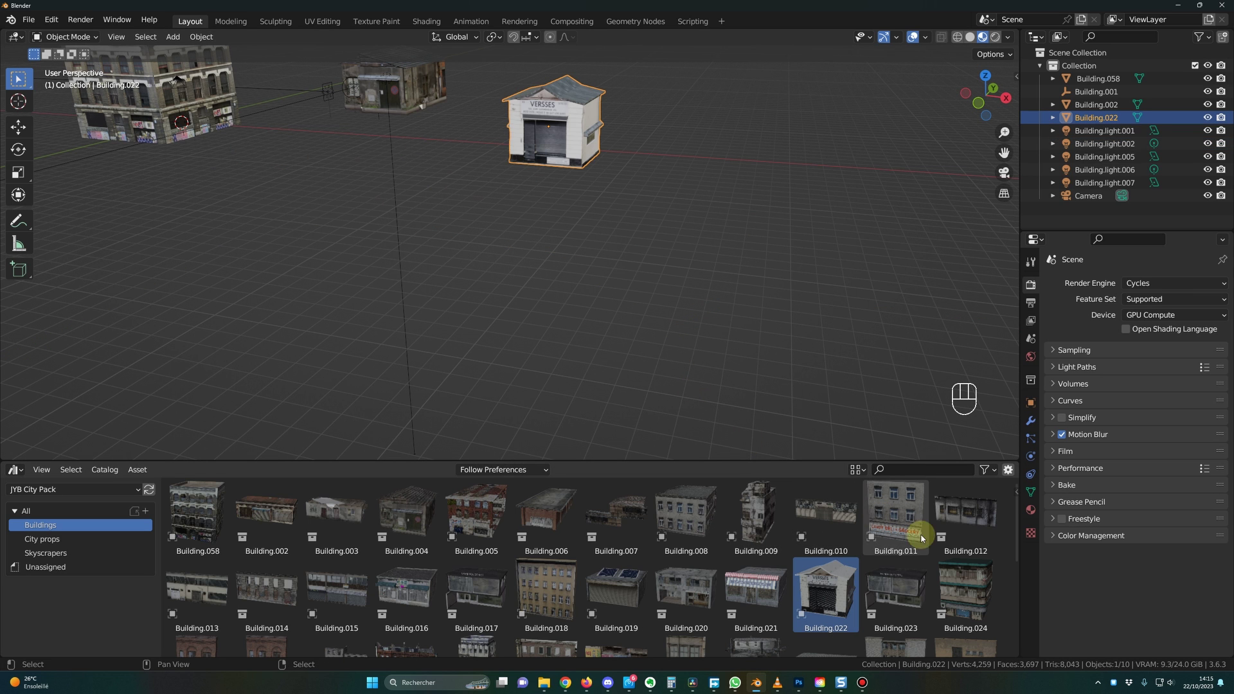
pyautogui.moveTo(969, 604); pyautogui.dragTo(707, 289)
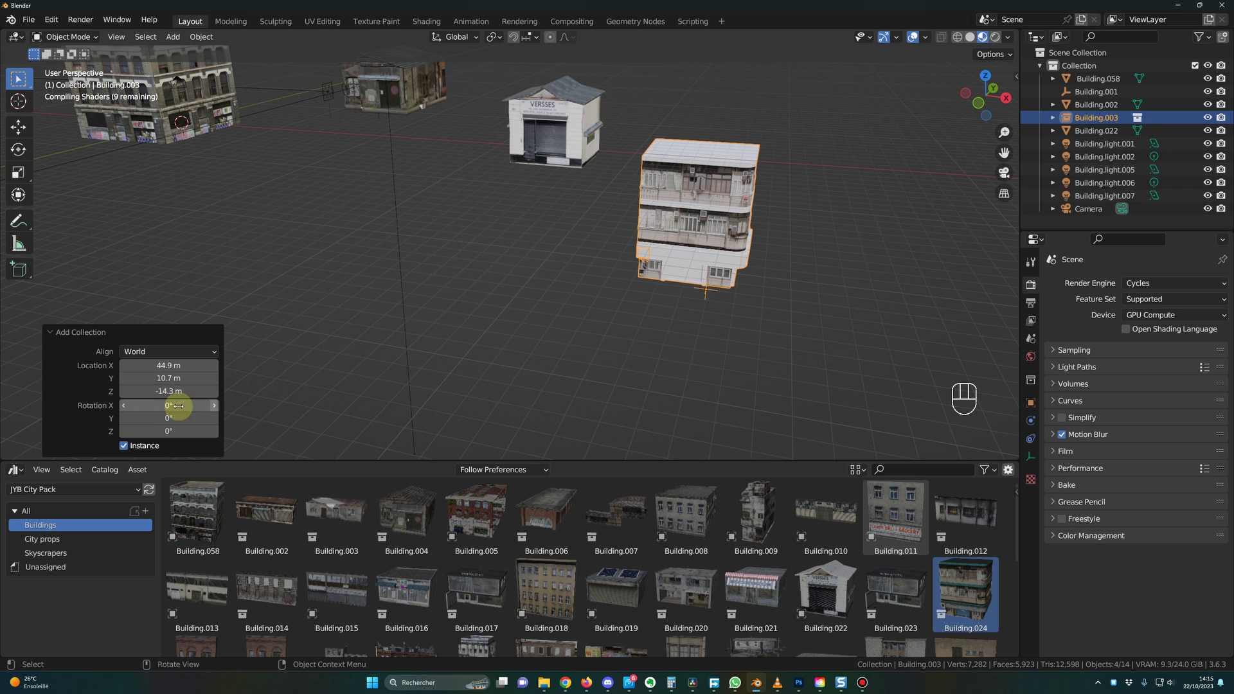
pyautogui.click(156, 393)
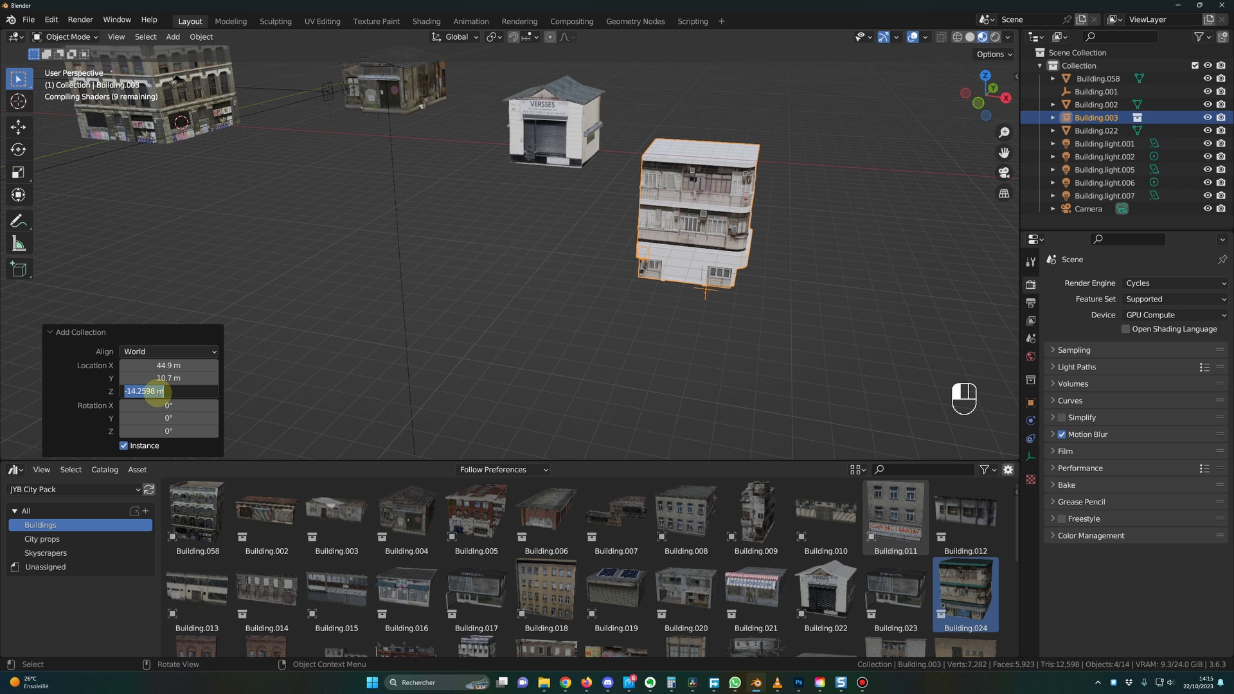
pyautogui.write('0')
pyautogui.press('Return')
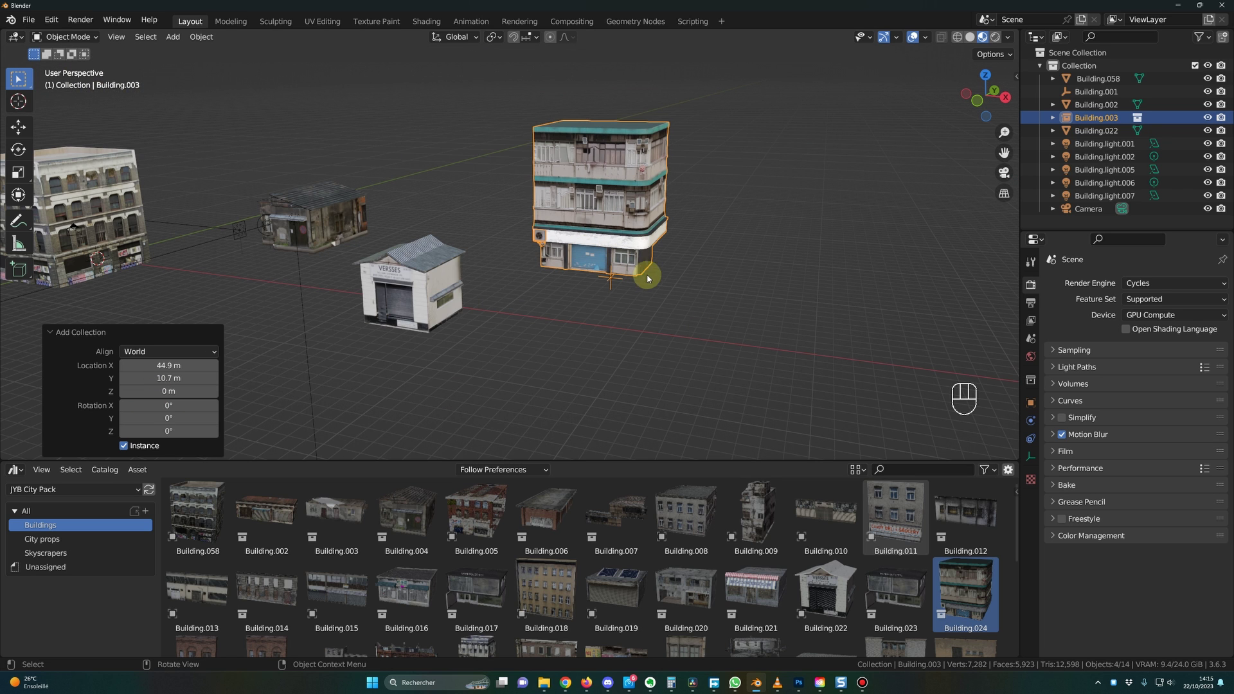
pyautogui.click(617, 174)
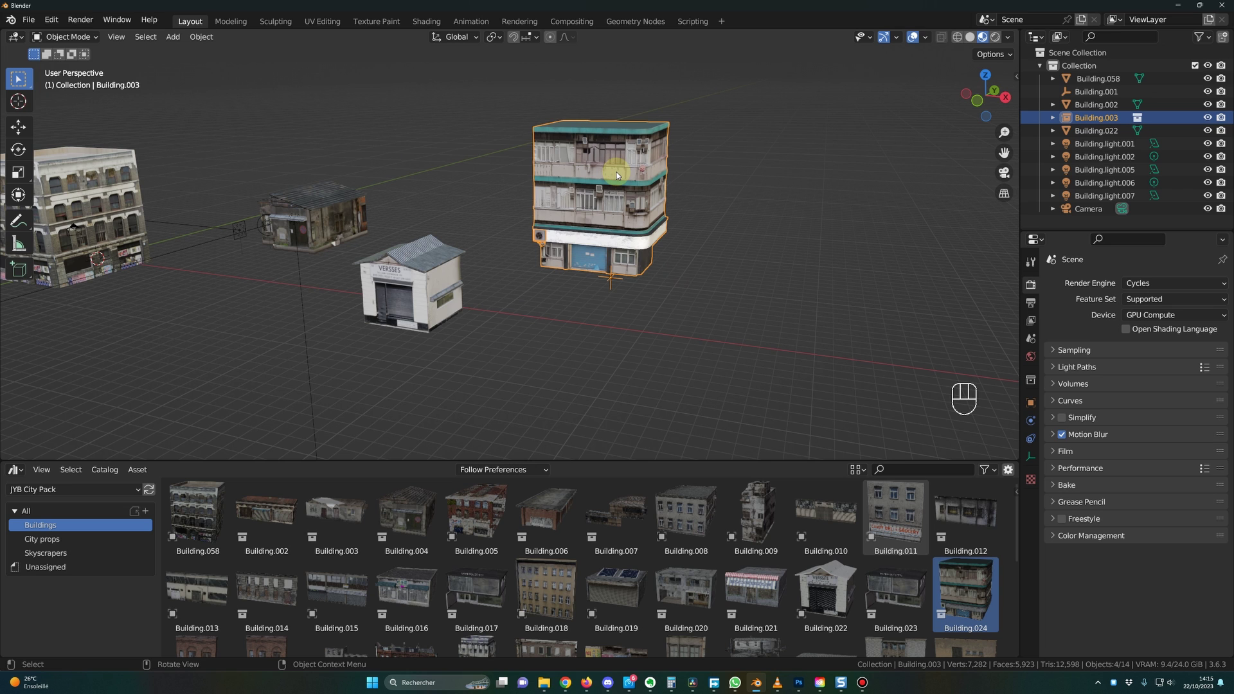
pyautogui.hotkey('ctrl', 'a')
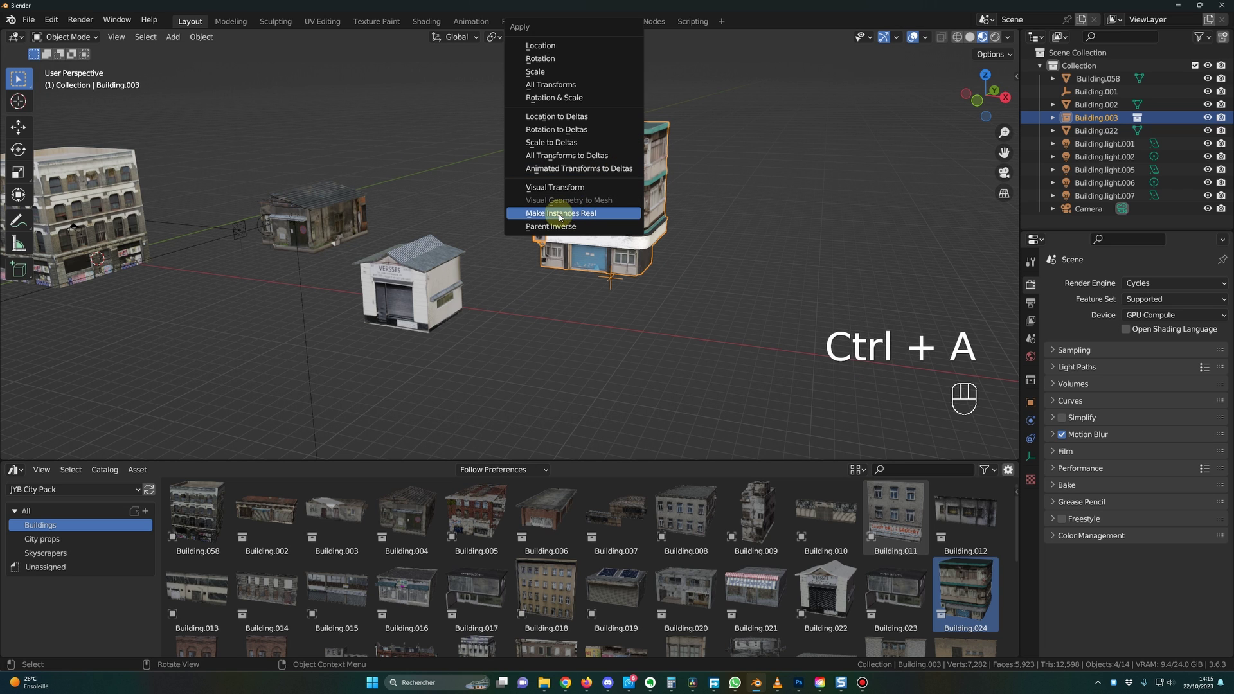
pyautogui.click(584, 219)
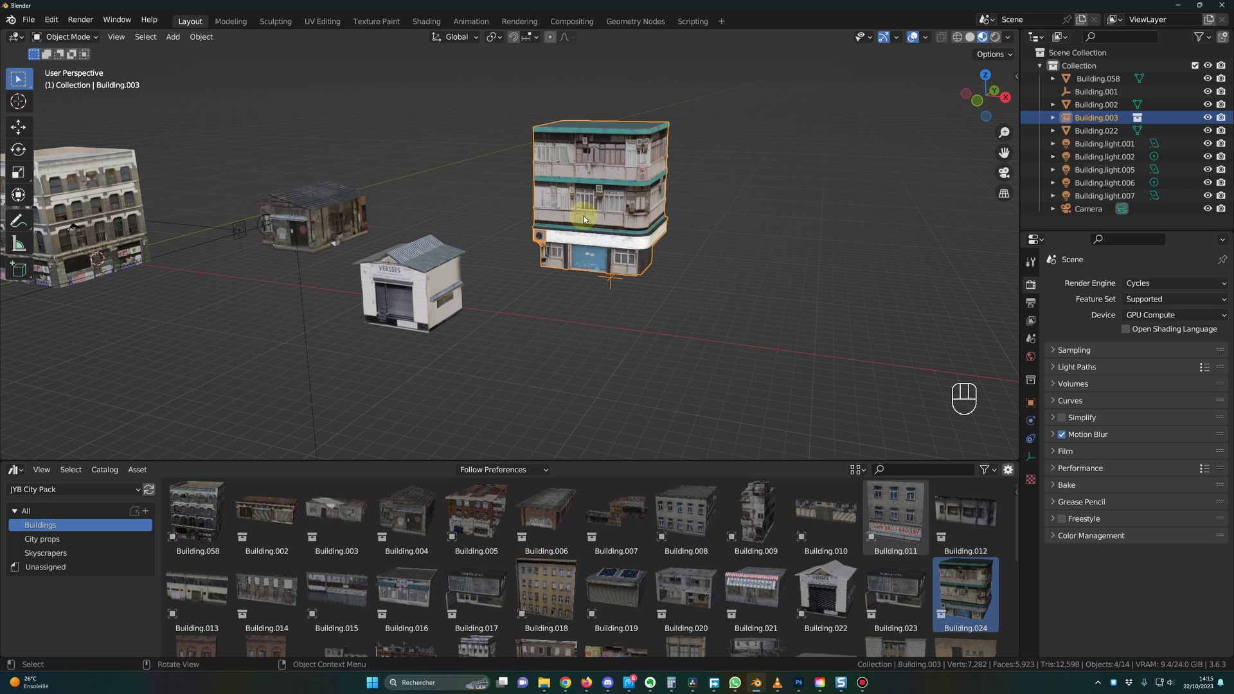
# - Place the streetdeco.012 canopy from the City props catalog on the empty ground in front of the buildings
pyautogui.scroll(-5, 638, 267)
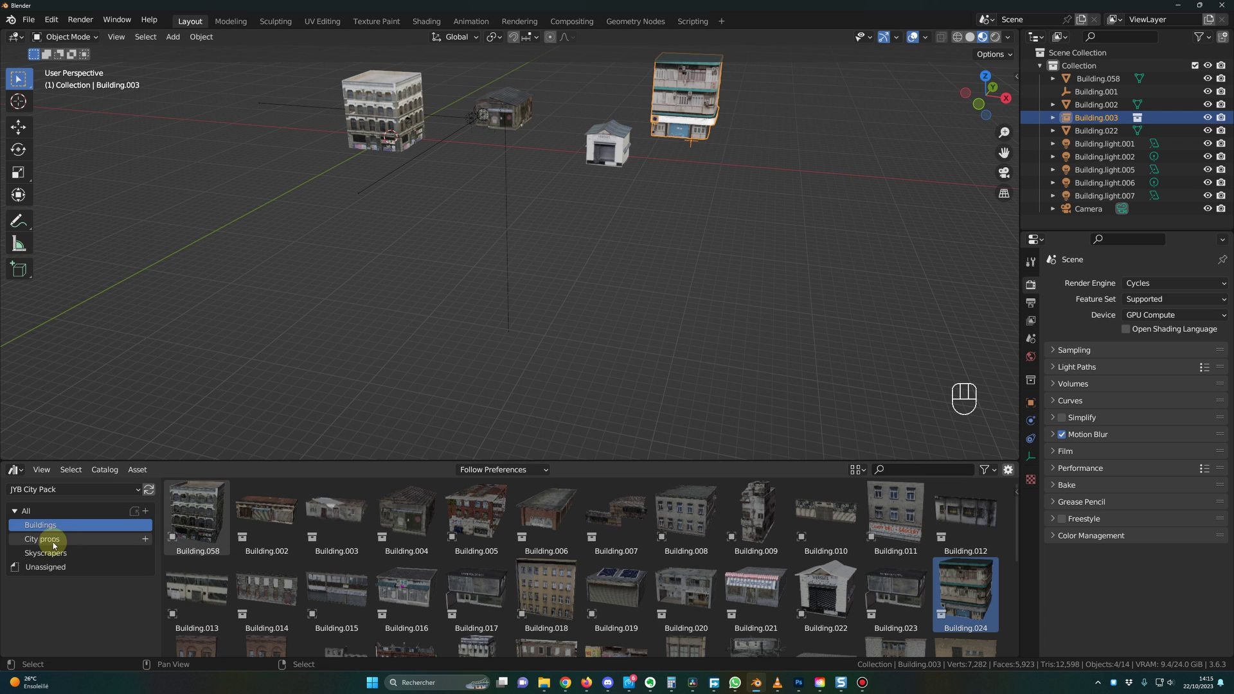
pyautogui.click(43, 539)
pyautogui.scroll(-3, 426, 352)
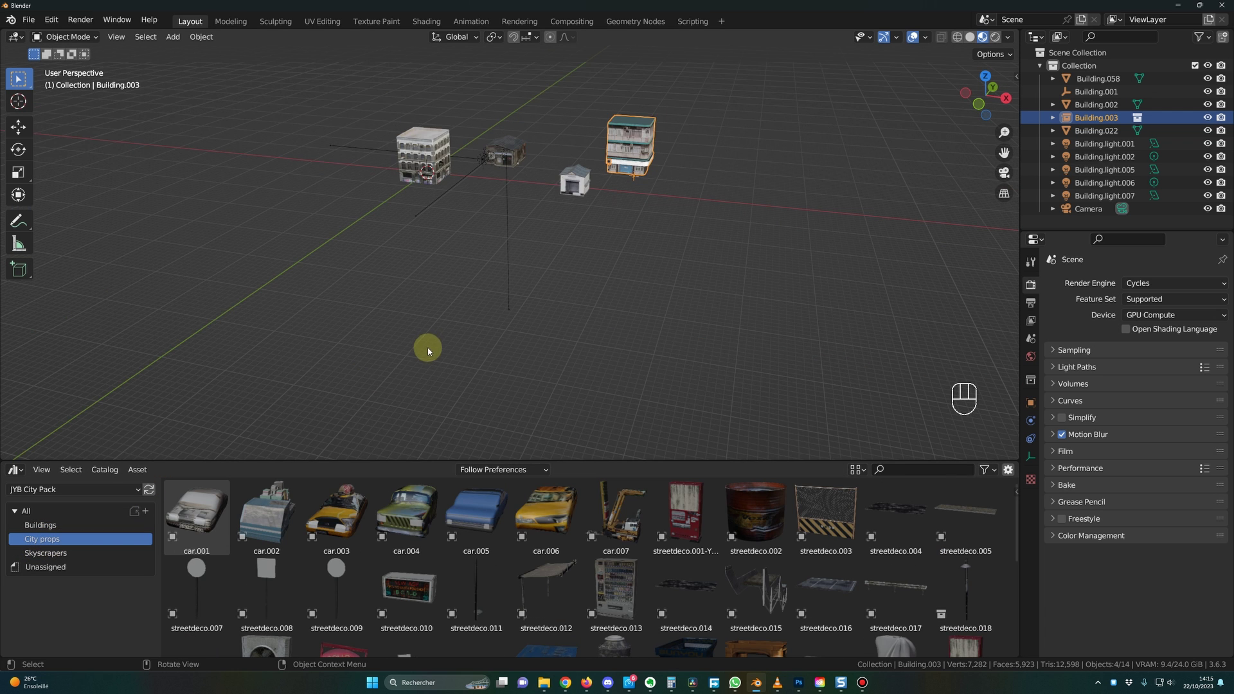
pyautogui.scroll(3, 431, 356)
pyautogui.keyDown('shift'); pyautogui.moveTo(431, 356); pyautogui.dragTo(398, 317, button='middle'); pyautogui.keyUp('shift')
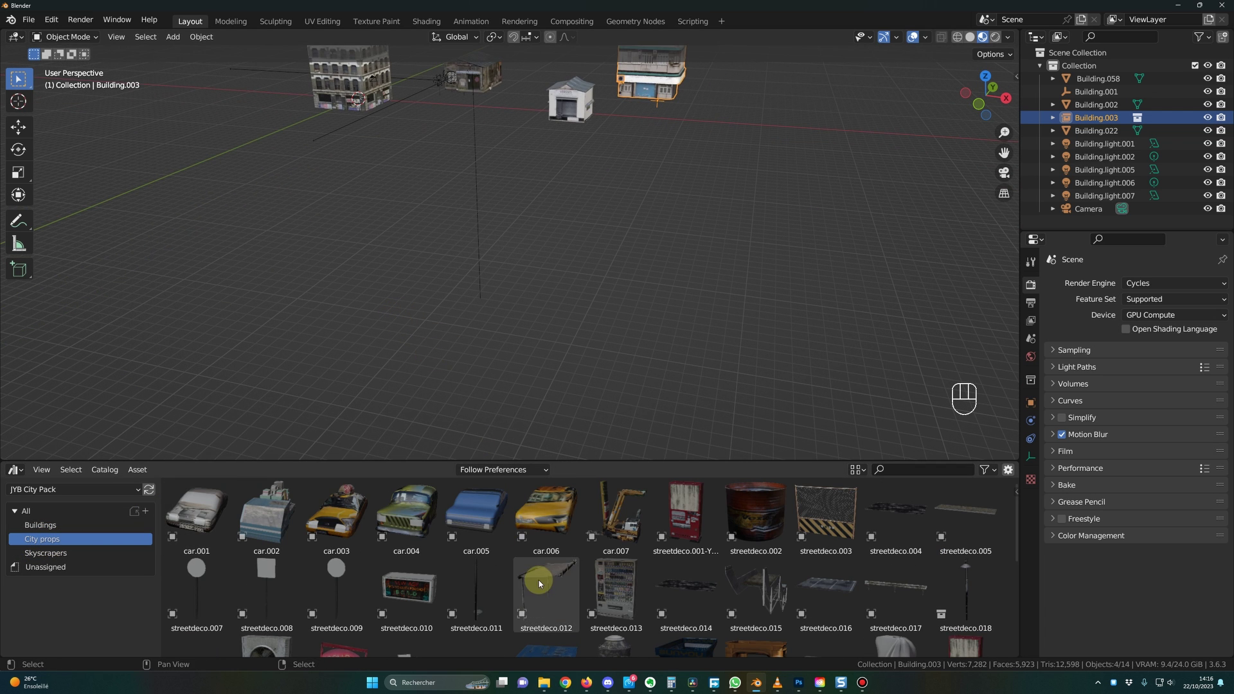
pyautogui.moveTo(540, 584); pyautogui.dragTo(369, 234)
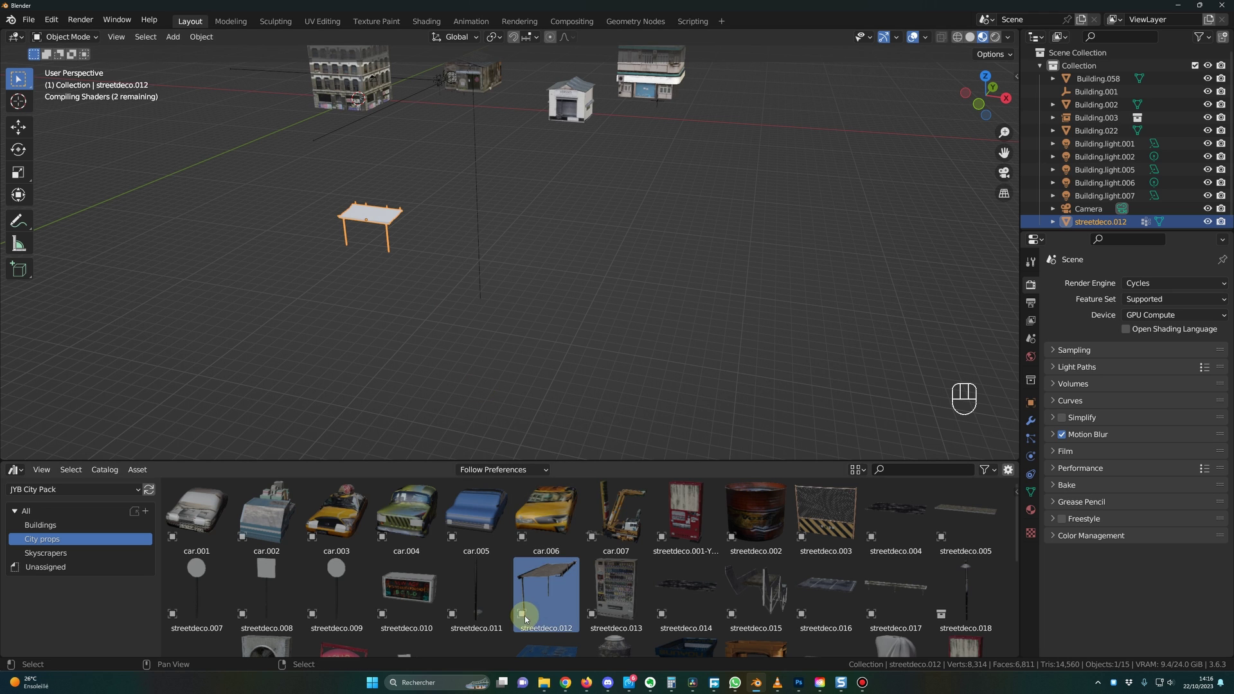
# - Add the streetdeco.050 street lamp from the city props and adjust its Z location to ground level
pyautogui.scroll(-2, 537, 611)
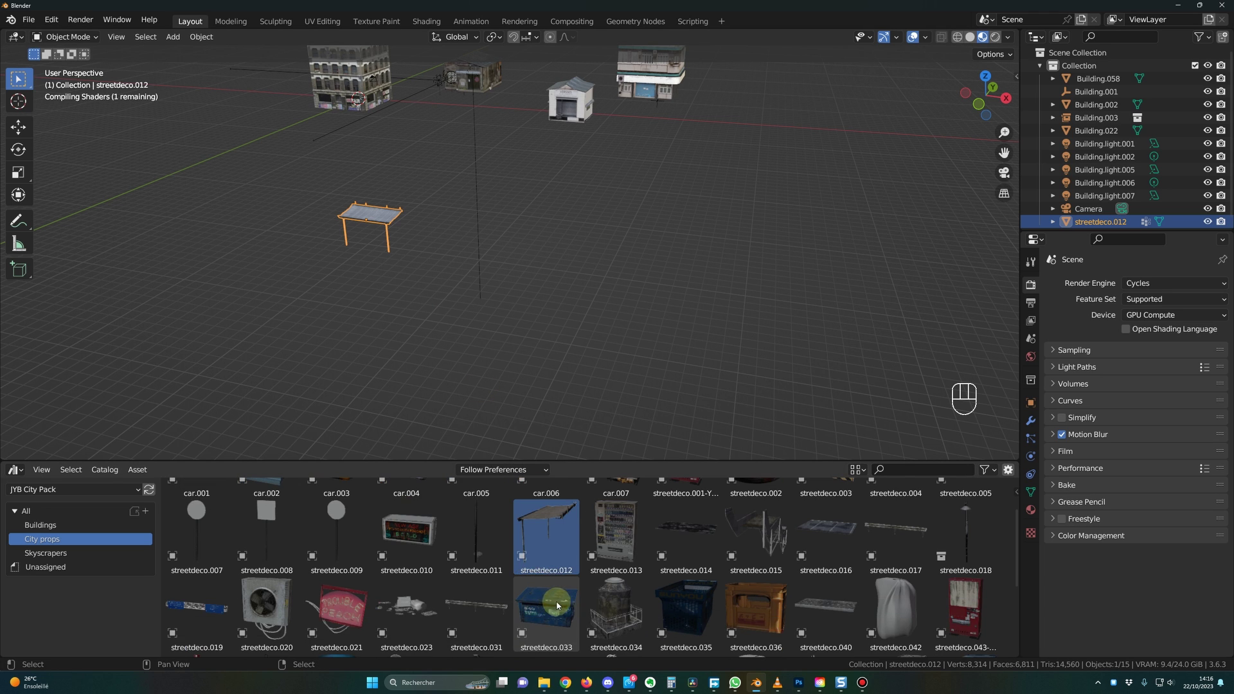
pyautogui.scroll(-3, 557, 605)
pyautogui.scroll(3, 712, 612)
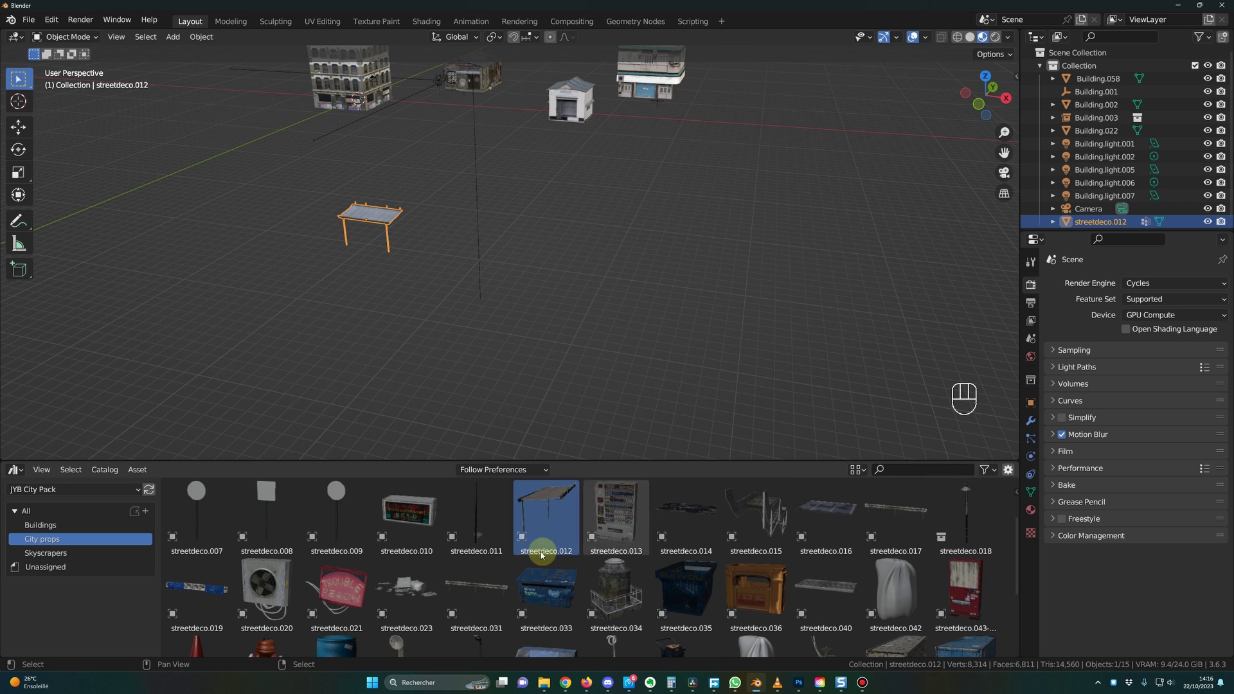
pyautogui.scroll(-3, 413, 565)
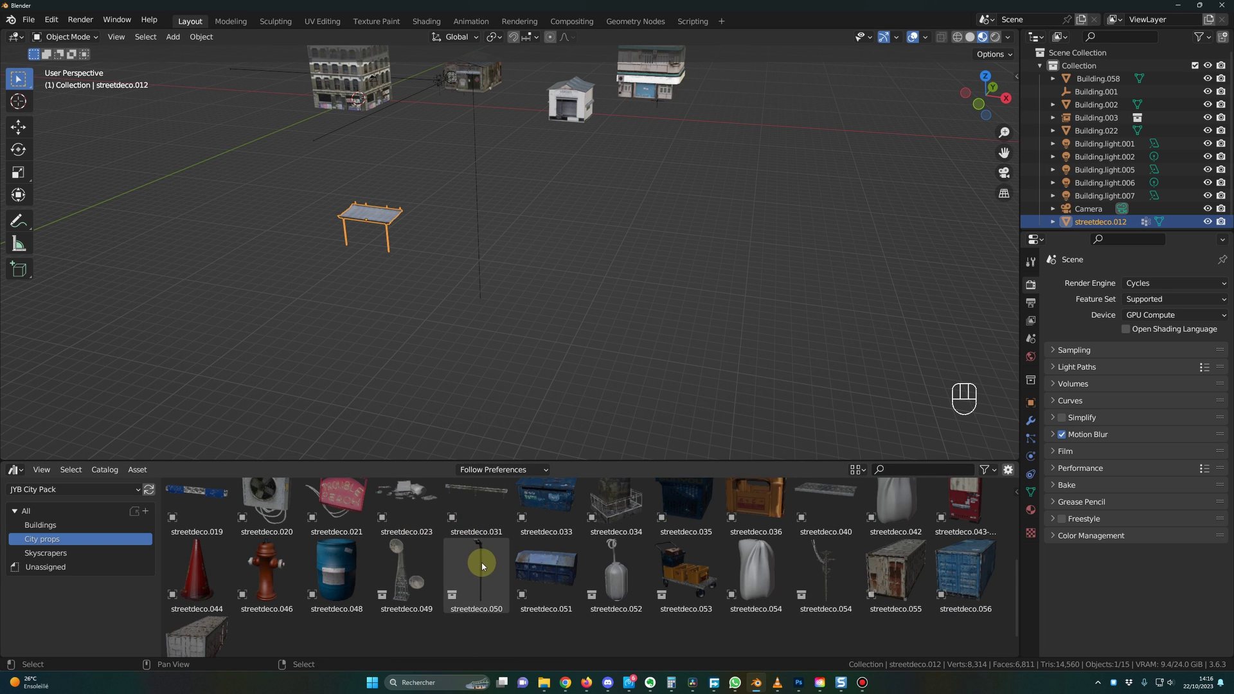
pyautogui.moveTo(481, 563); pyautogui.dragTo(612, 259)
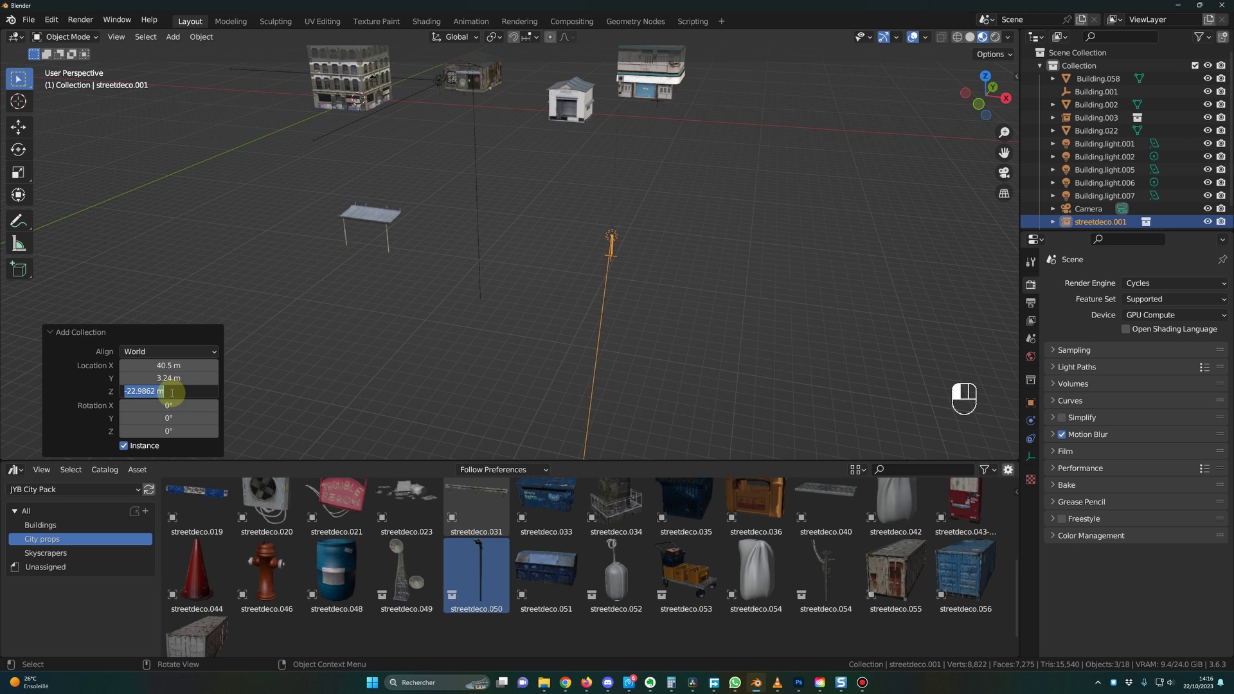
pyautogui.press('Return')
pyautogui.press('KP_Decimal')
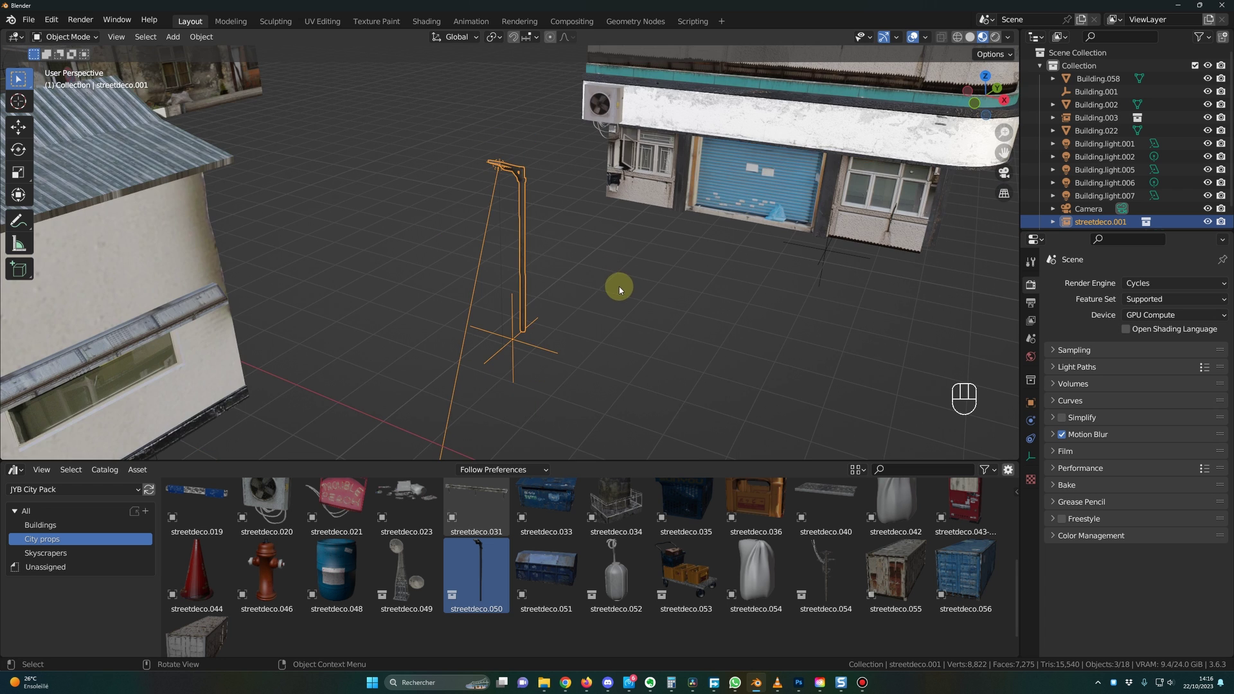
# - Make the street lamp's collection instance real and select its separated light
pyautogui.moveTo(490, 187); pyautogui.dragTo(600, 248, button='middle')
pyautogui.hotkey('ctrl', 'a')
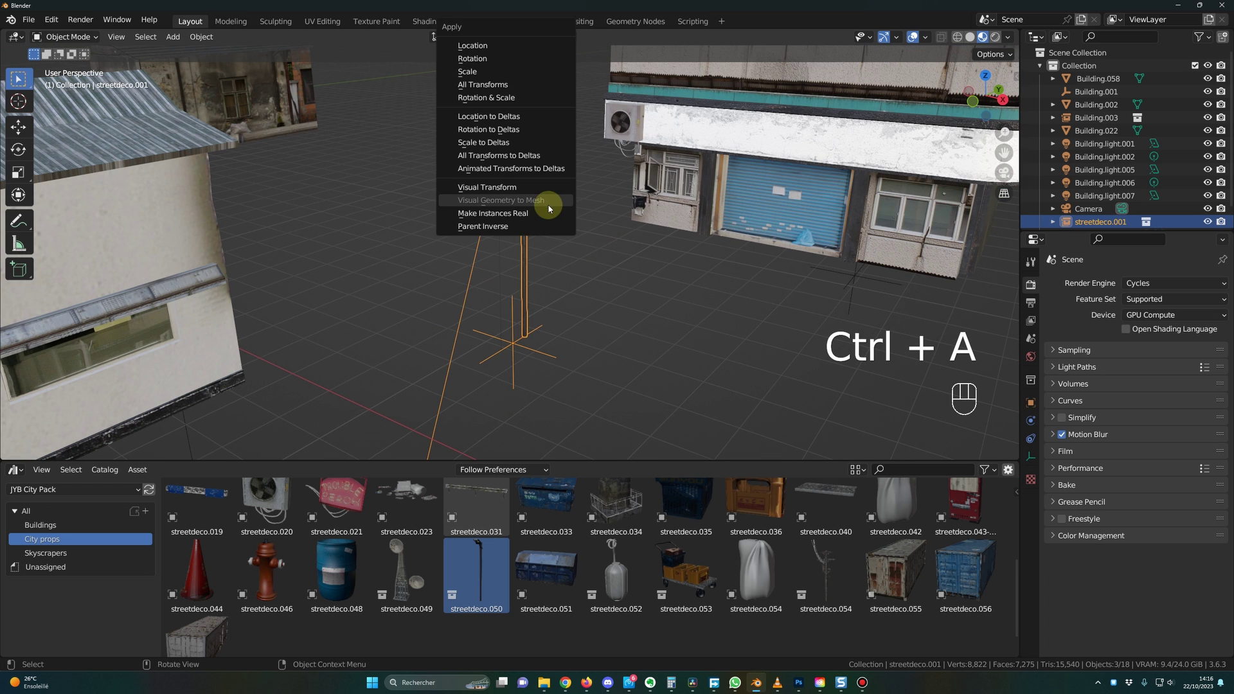
pyautogui.click(487, 214)
pyautogui.click(574, 215)
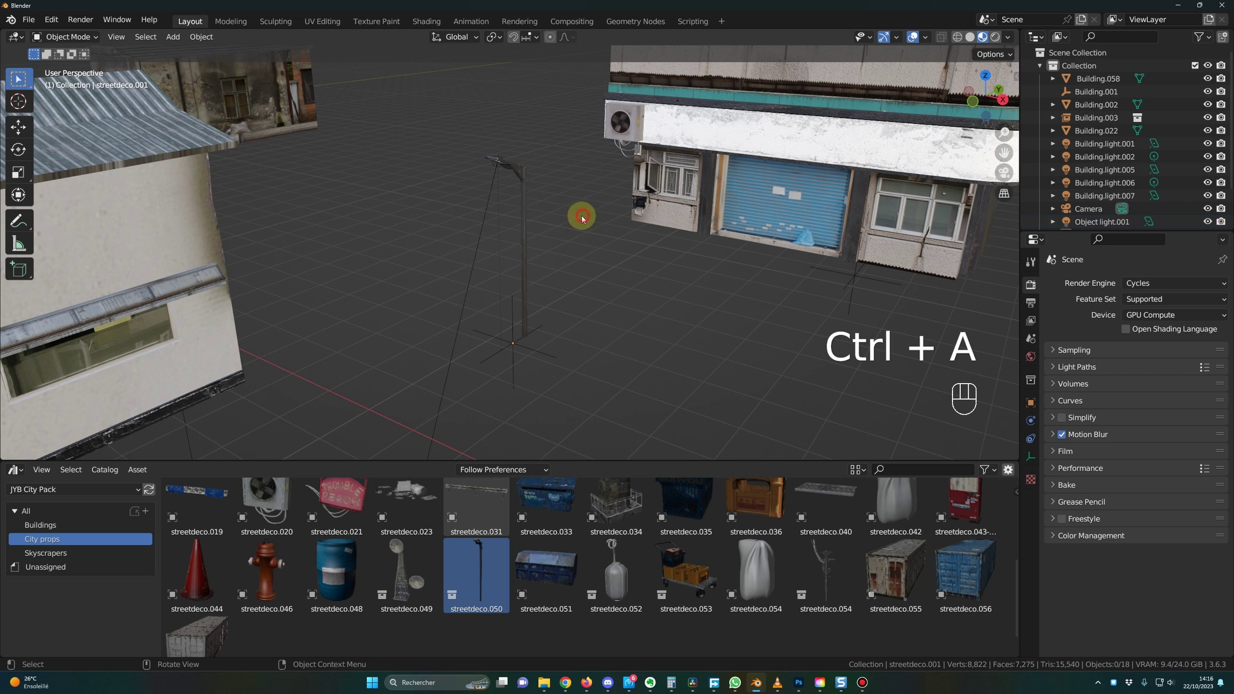
pyautogui.click(492, 167)
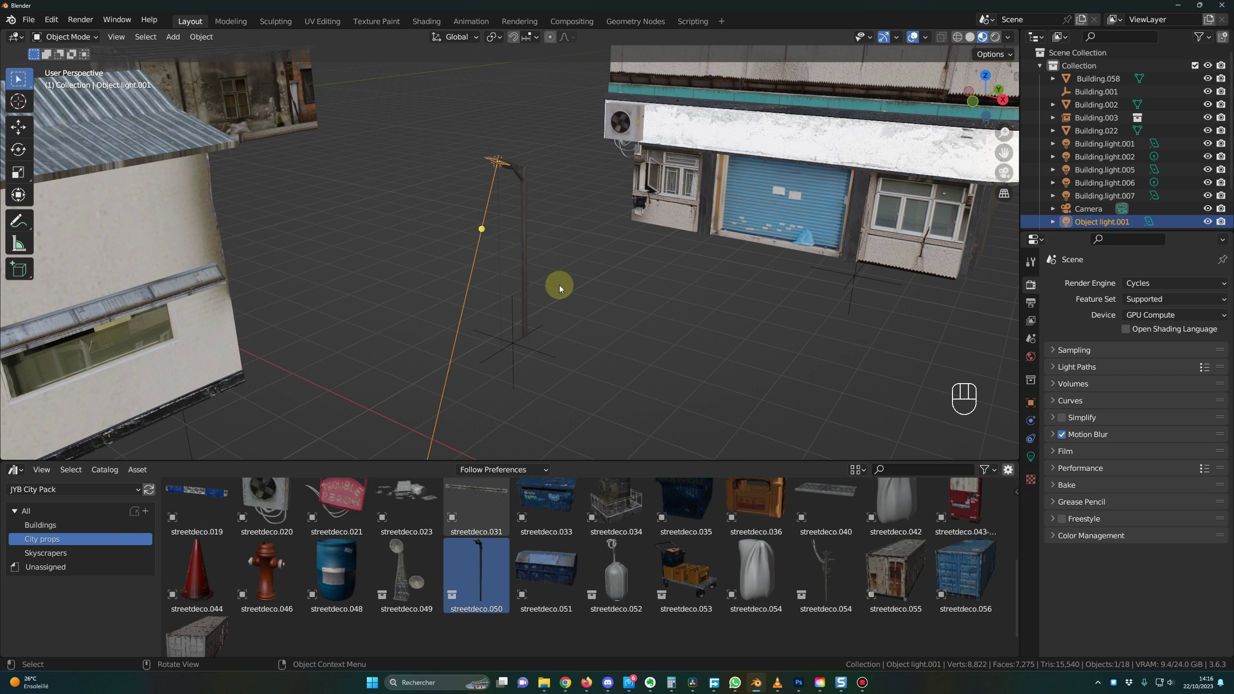
# - Add Skyscraper.002 from the Skyscrapers catalog to the scene, beside the smaller buildings
pyautogui.scroll(-10, 559, 286)
pyautogui.click(41, 553)
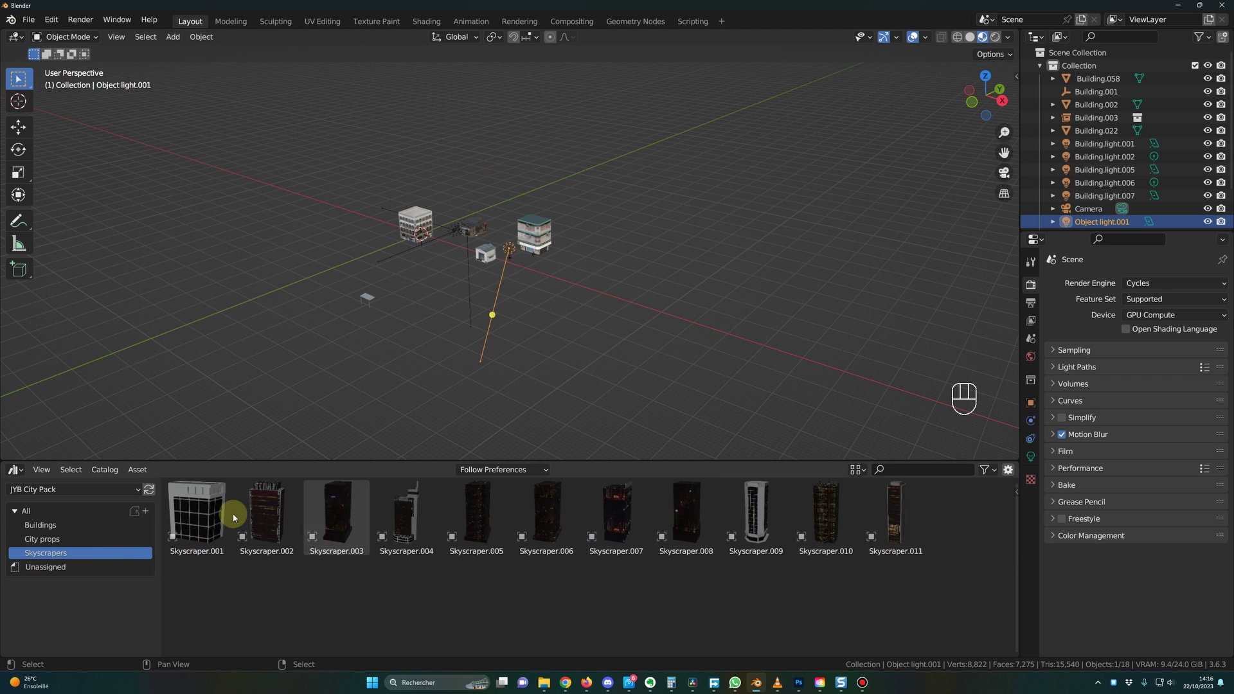
pyautogui.moveTo(267, 515); pyautogui.dragTo(687, 341)
pyautogui.scroll(-2, 672, 374)
pyautogui.moveTo(694, 353)
pyautogui.mouseDown(button='middle')
pyautogui.moveTo(672, 374)
pyautogui.moveTo(687, 365)
pyautogui.mouseUp(button='middle')
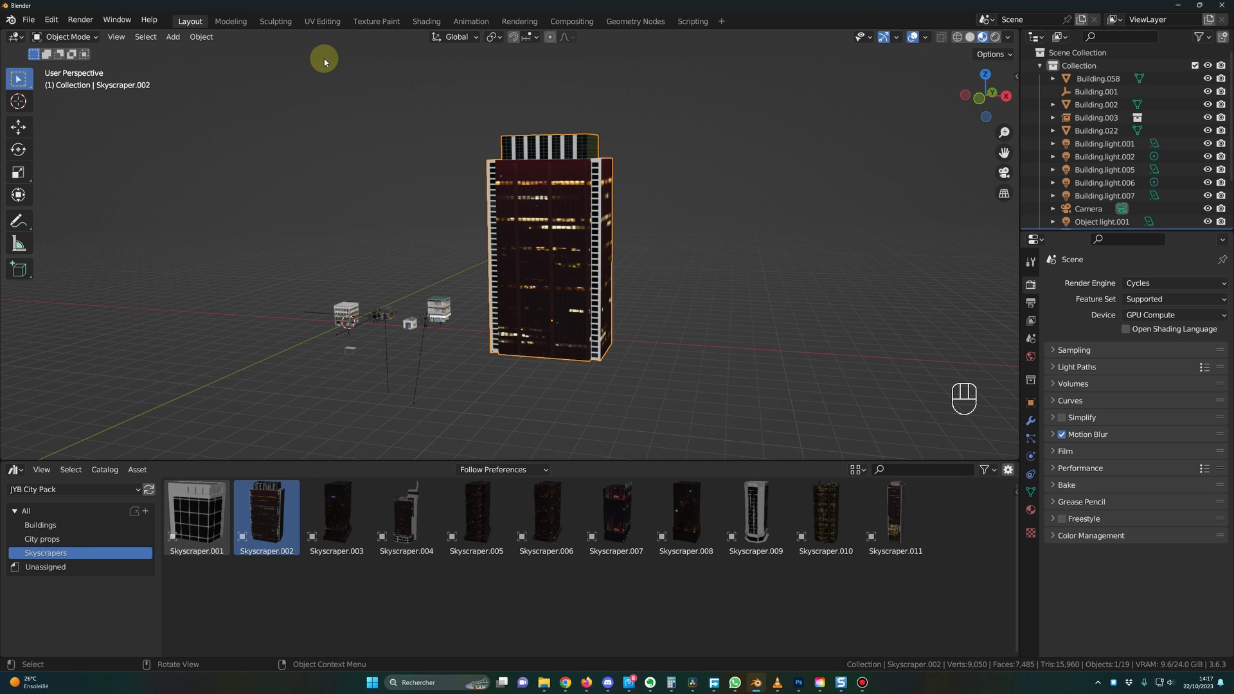
# - In the Shading workspace, assign the Skycraper. Night.003 material to the skyscraper's slot 6 and adjust its Mix Shader factor
pyautogui.click(426, 21)
pyautogui.click(566, 398)
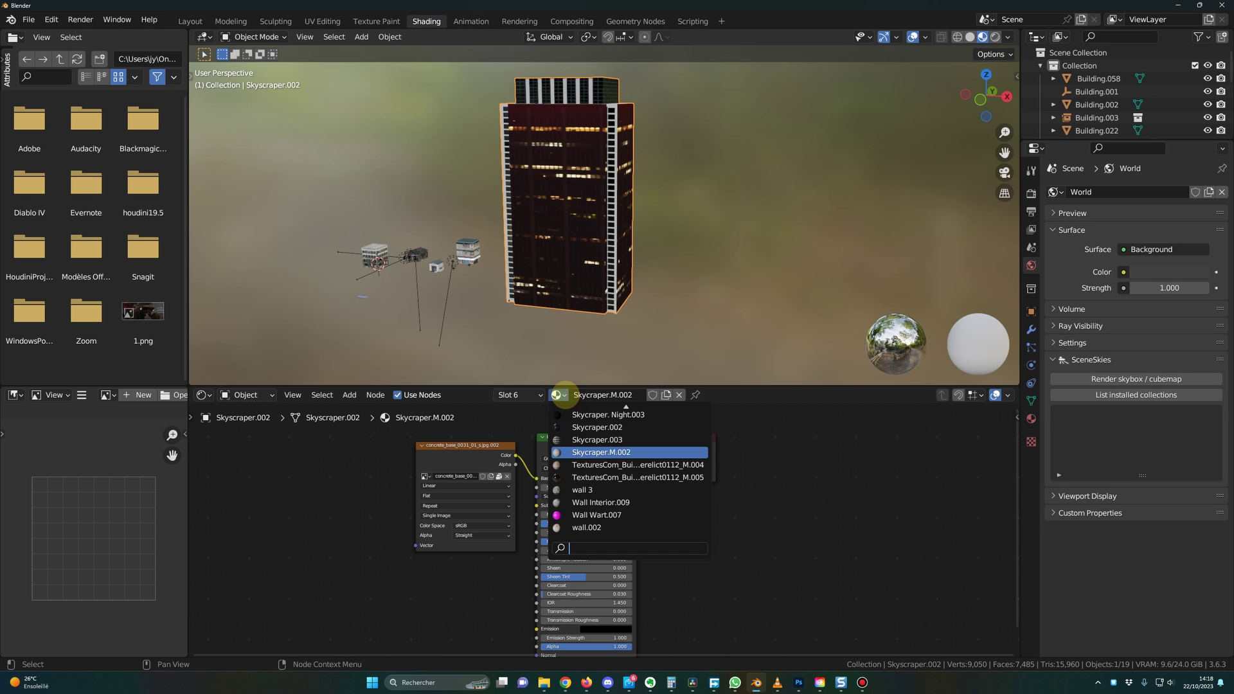
pyautogui.click(593, 414)
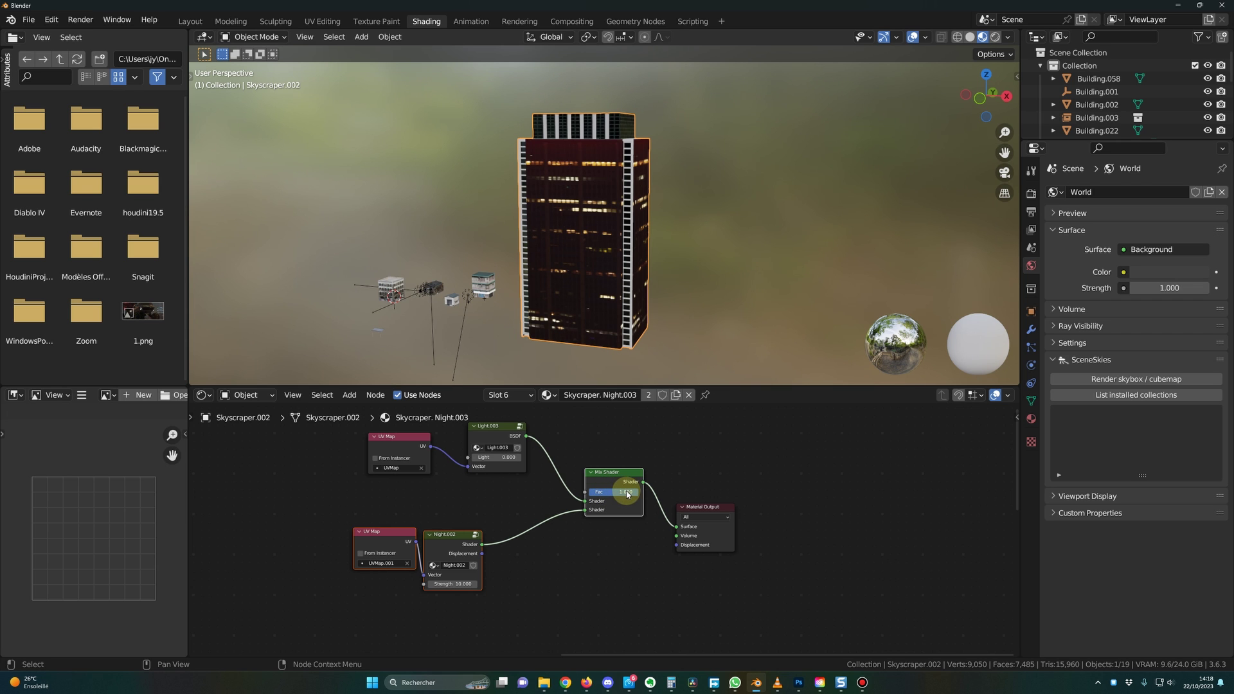
pyautogui.moveTo(628, 494)
pyautogui.mouseDown()
pyautogui.moveTo(589, 493)
pyautogui.moveTo(640, 492)
pyautogui.mouseUp()
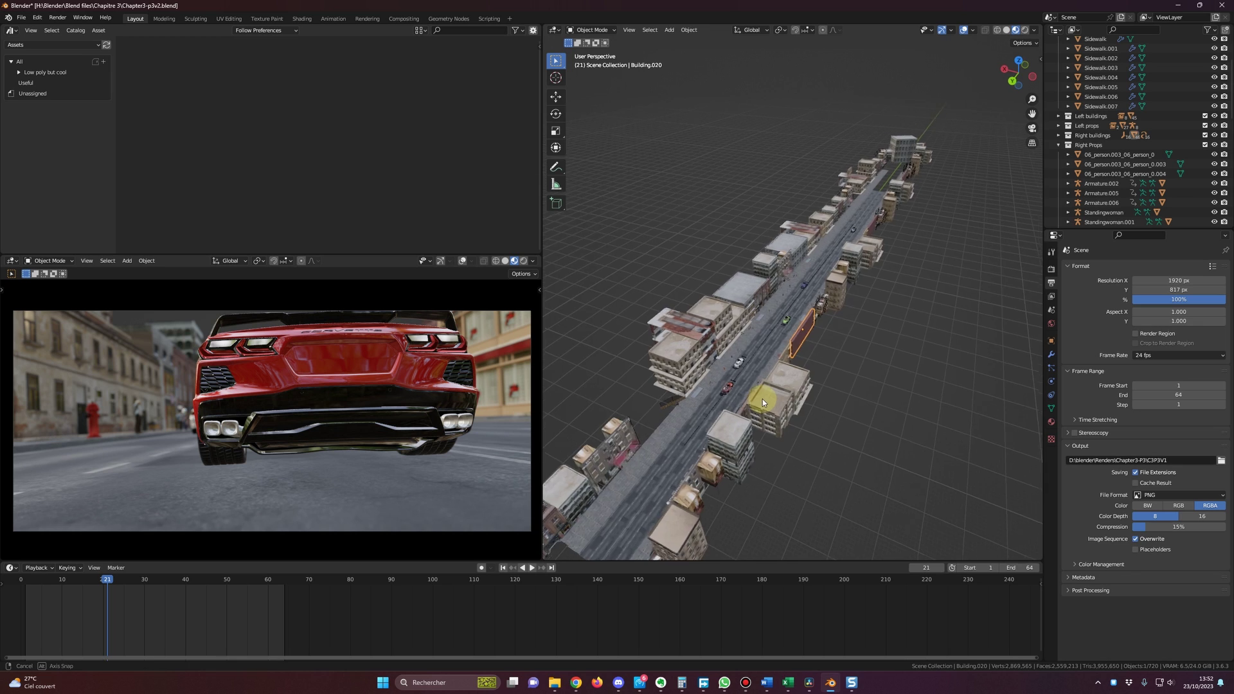
# - Examine the layout of the city street in Chapter3-p3v2.blend from above and along the road
pyautogui.moveTo(762, 399); pyautogui.dragTo(815, 393, button='middle')
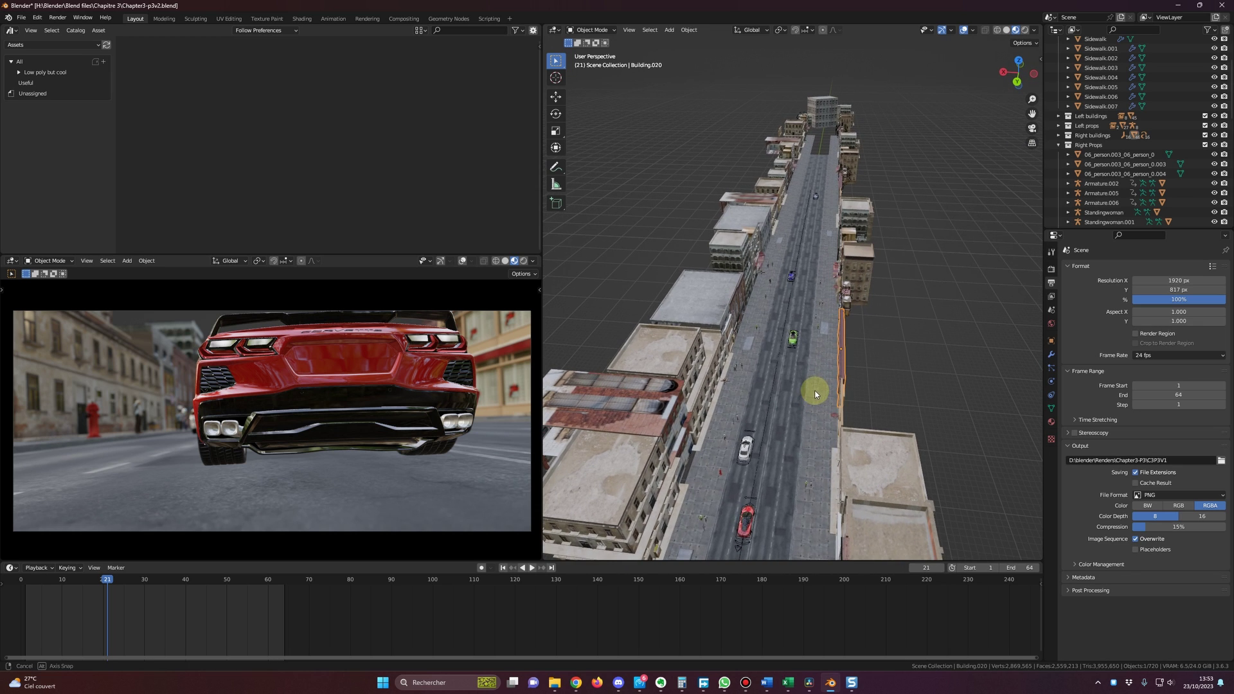
pyautogui.scroll(4, 709, 345)
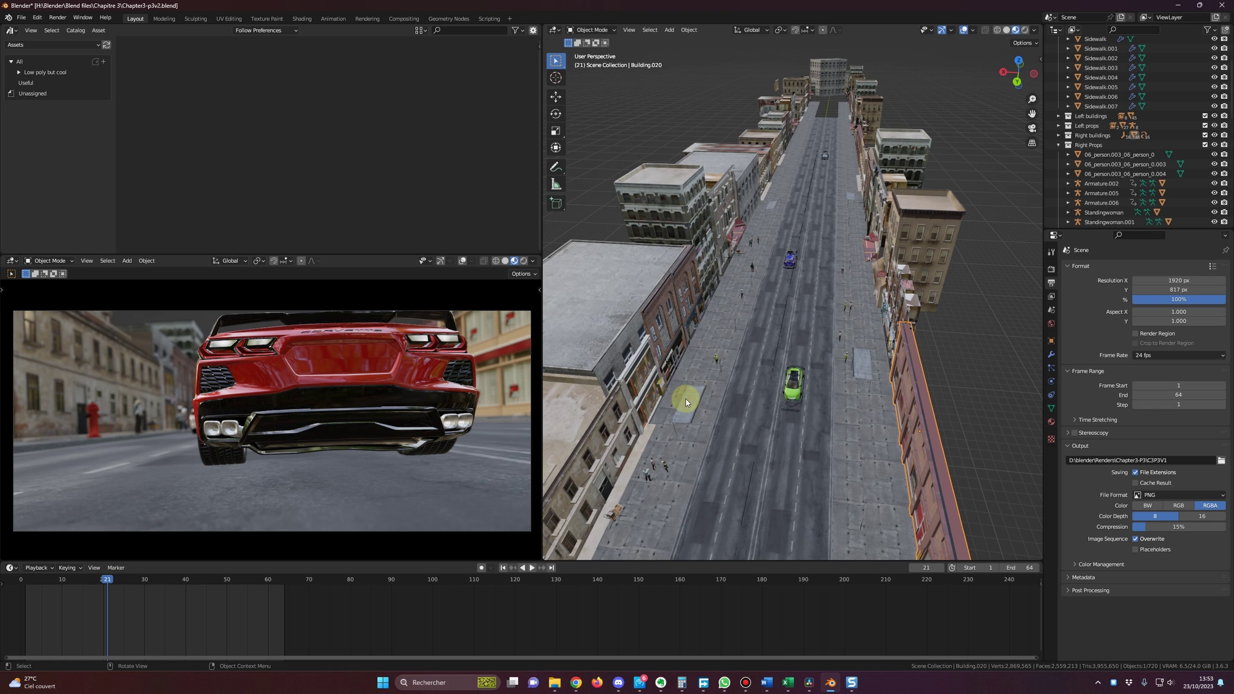
pyautogui.click(688, 403)
pyautogui.moveTo(688, 403); pyautogui.dragTo(836, 321, button='middle')
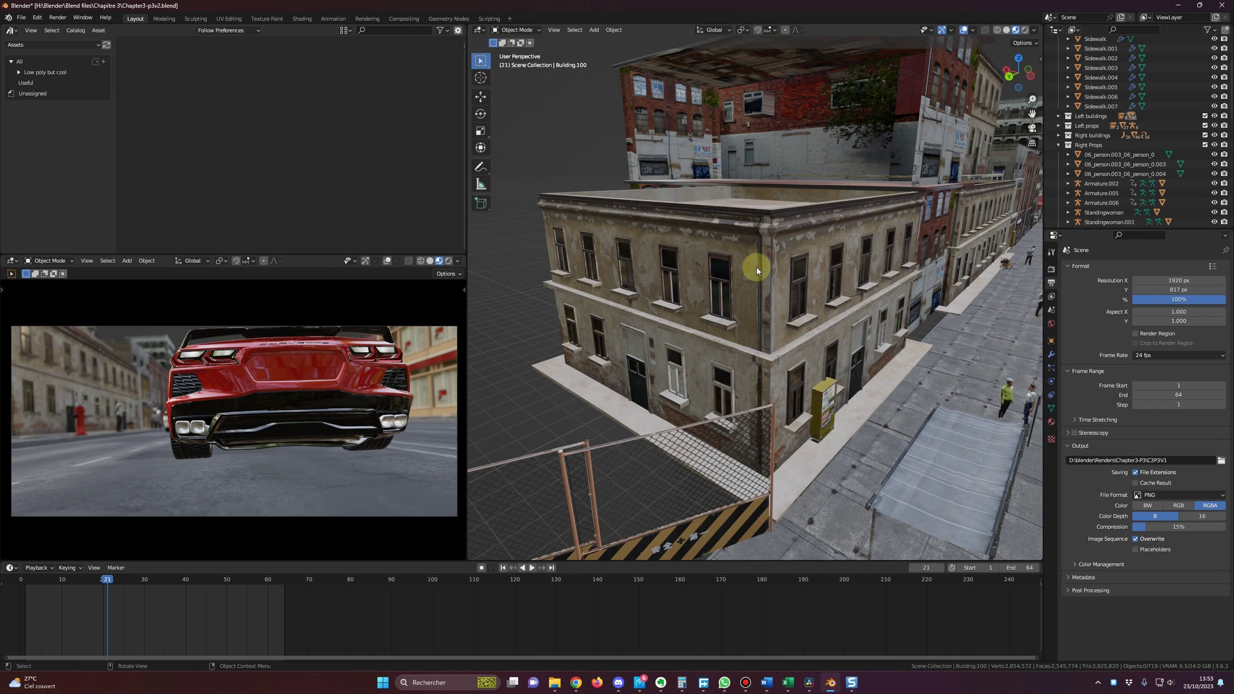
# - Examine how the street's facades are stacked and lined up by selecting individual storeys of the corner building, its neighbours and the shop
pyautogui.click(763, 267)
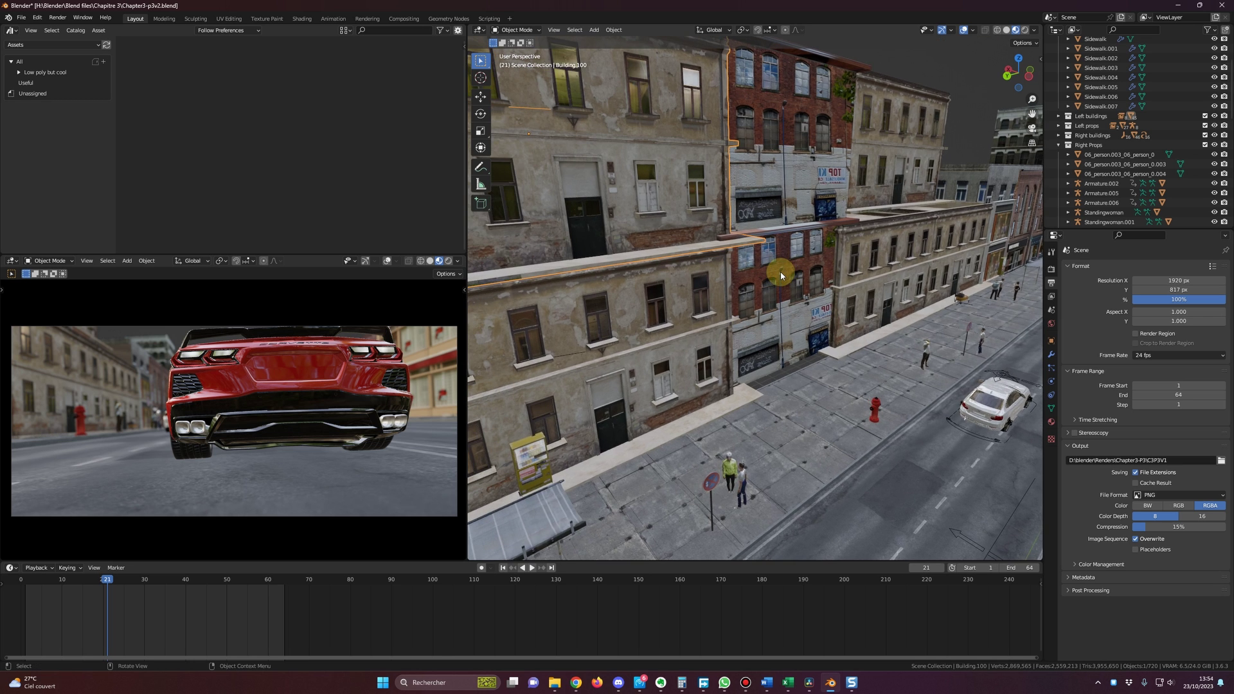
pyautogui.scroll(4, 781, 276)
pyautogui.scroll(-4, 781, 276)
pyautogui.click(790, 195)
pyautogui.click(790, 269)
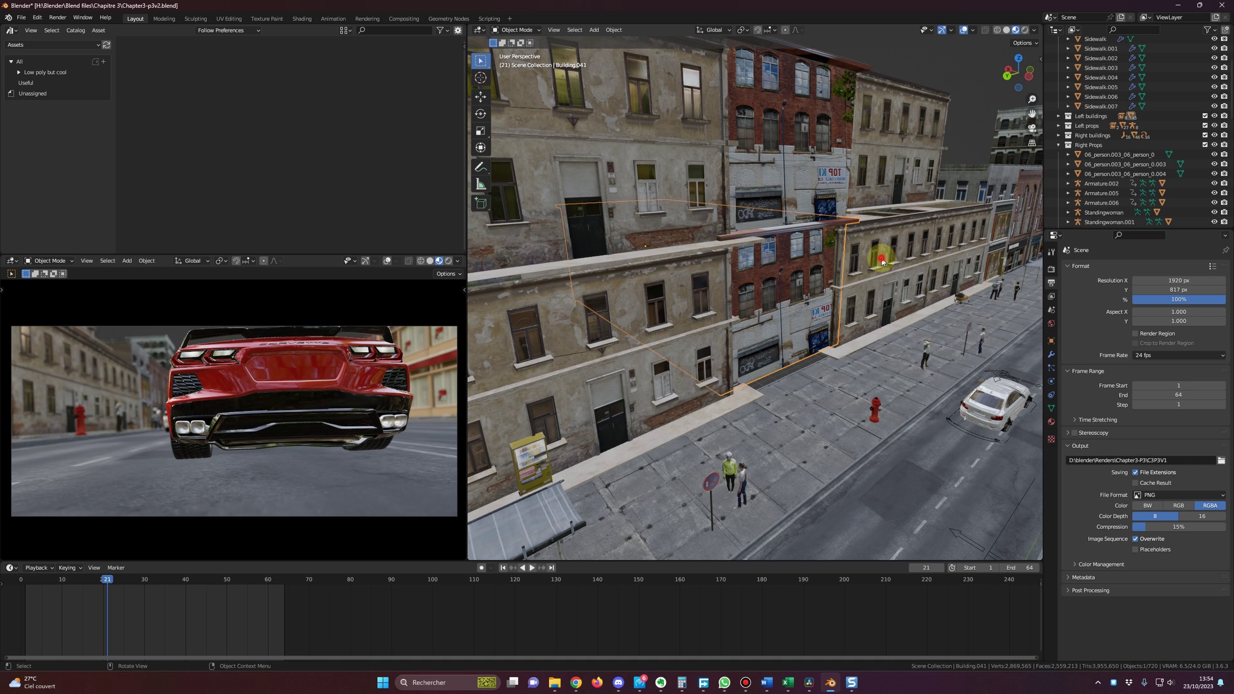
pyautogui.click(881, 257)
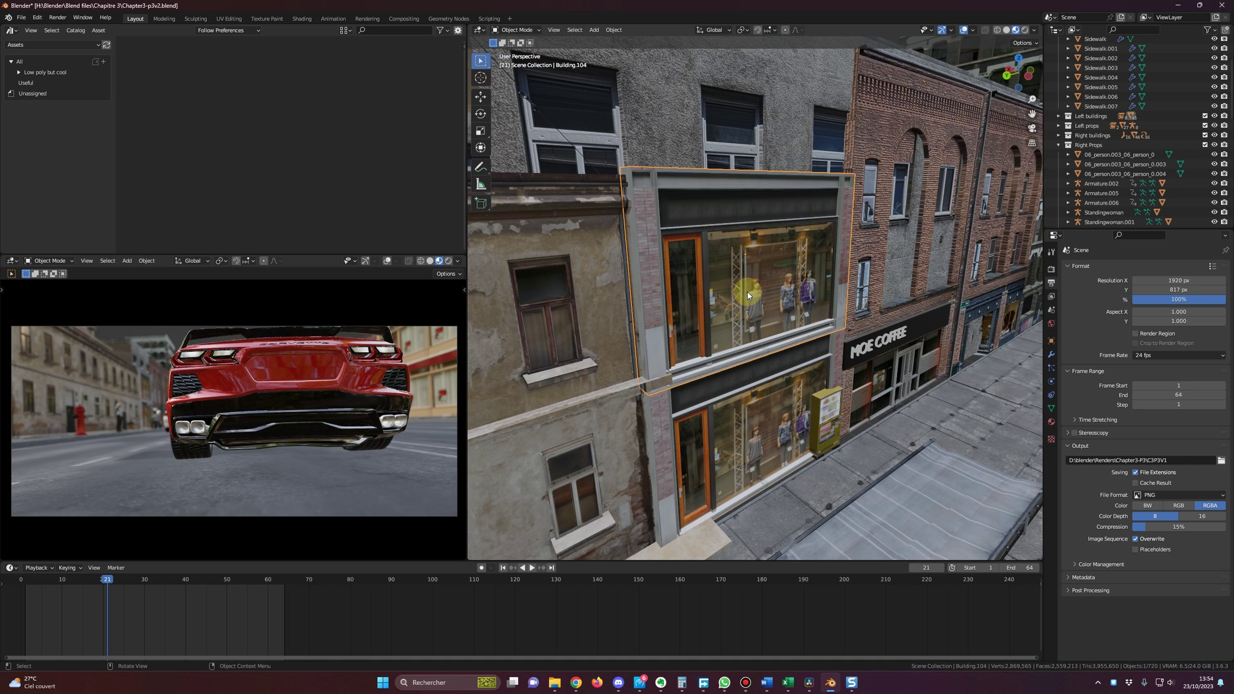
pyautogui.moveTo(748, 383); pyautogui.dragTo(760, 314, button='middle')
pyautogui.click(761, 139)
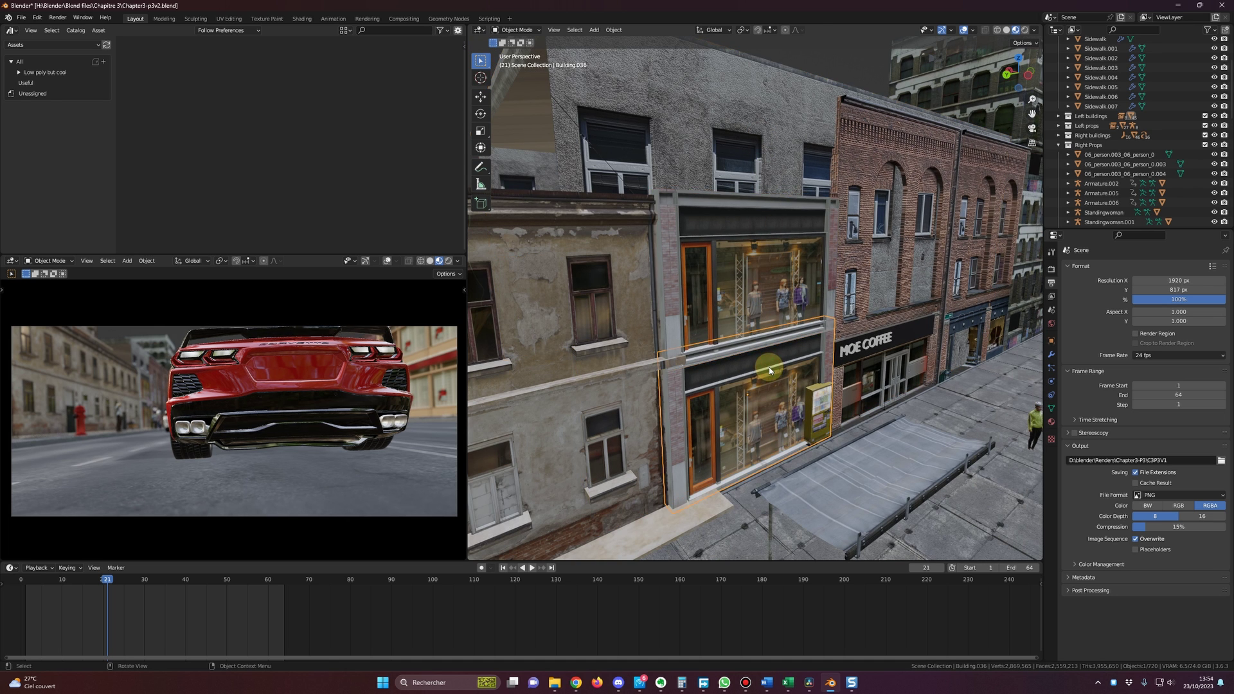
pyautogui.moveTo(759, 275); pyautogui.dragTo(805, 206, button='middle')
pyautogui.moveTo(931, 198); pyautogui.dragTo(758, 313, button='middle')
pyautogui.click(837, 355)
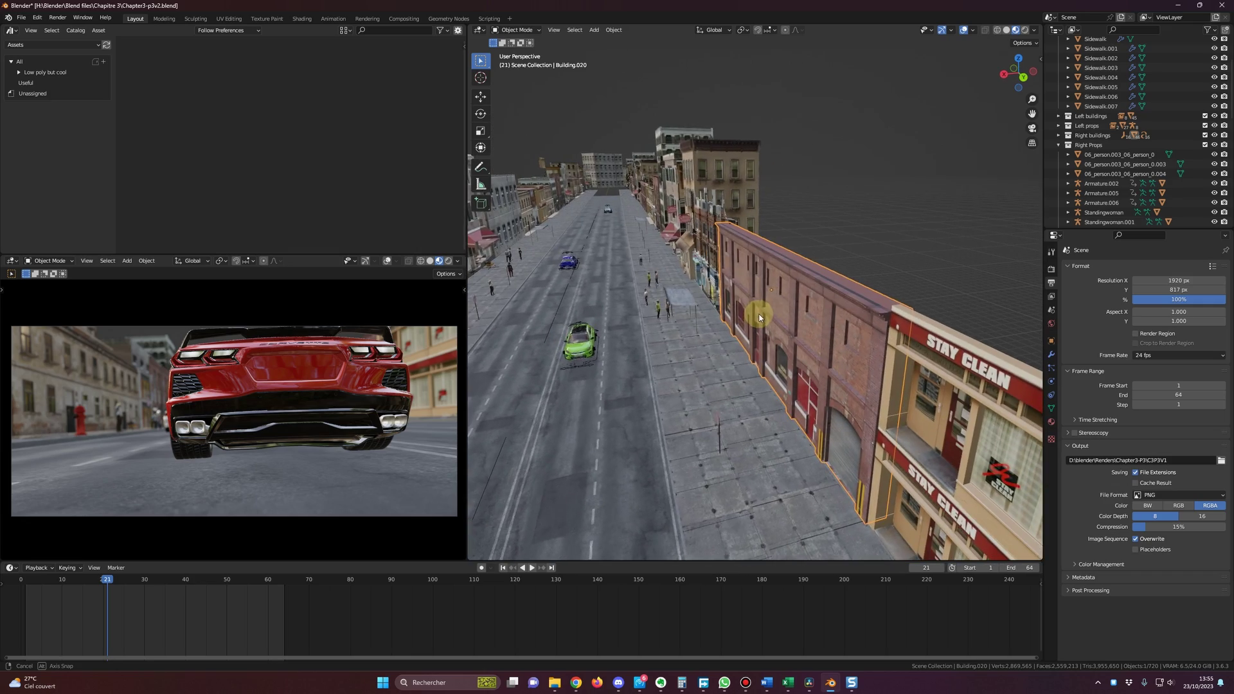